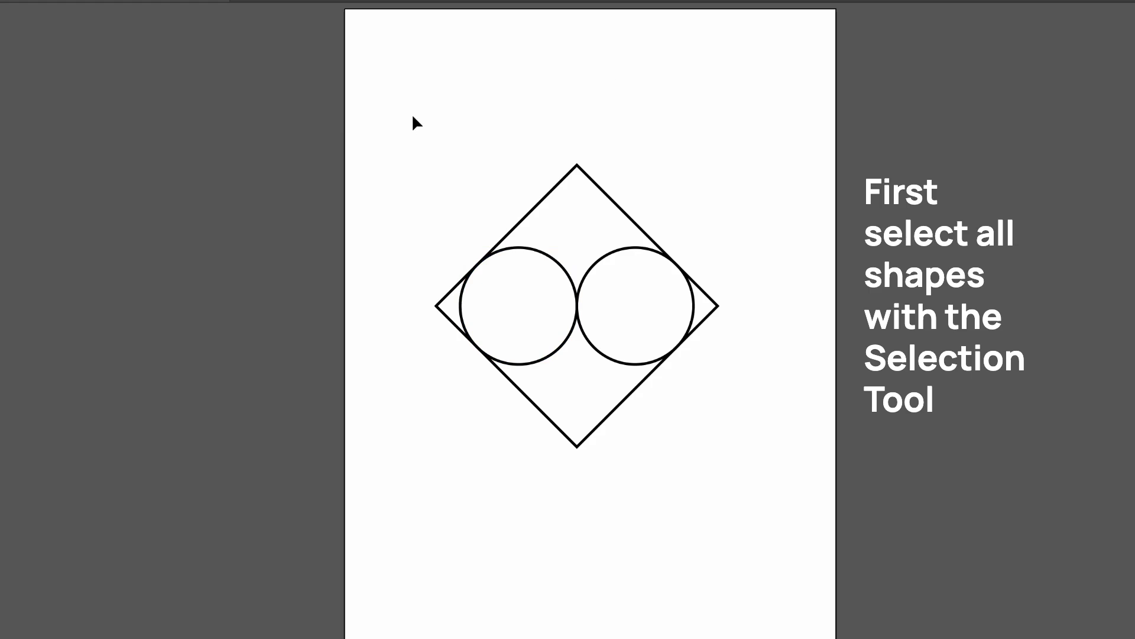
Select the diamond and both circles, and merge the circles with the region below them into a heart using Shape Builder.
mouse_move(409, 111)
mouse_down()
mouse_move(545, 273)
mouse_move(704, 415)
mouse_move(740, 478)
mouse_up()
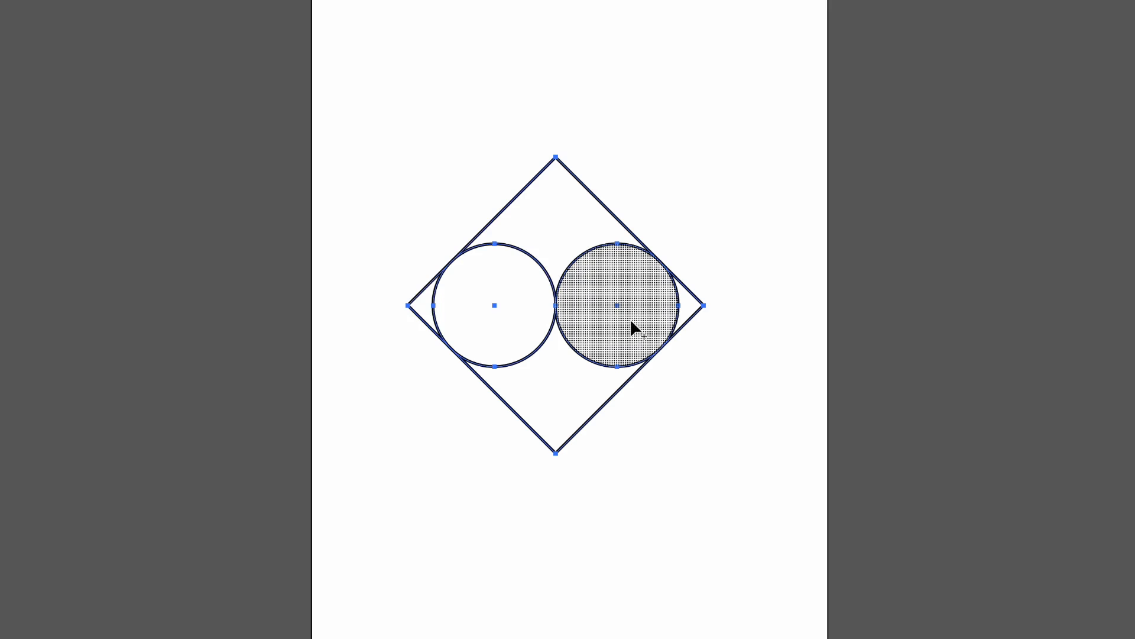
mouse_move(631, 322)
mouse_down()
mouse_move(514, 308)
mouse_move(509, 322)
mouse_move(547, 383)
mouse_up()
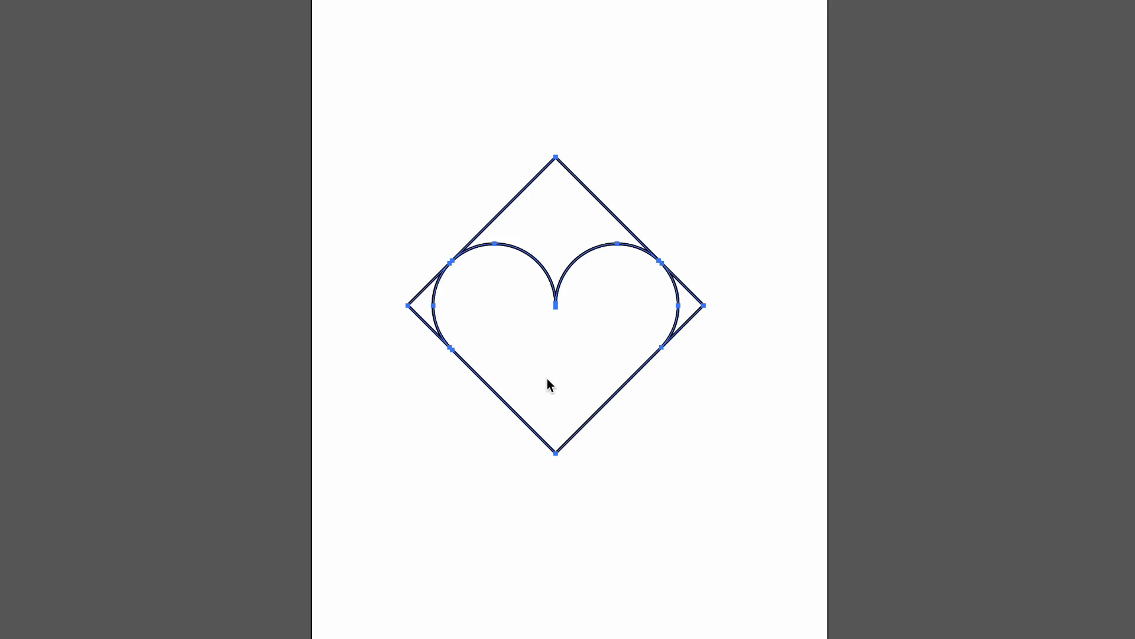
key(shift+m)
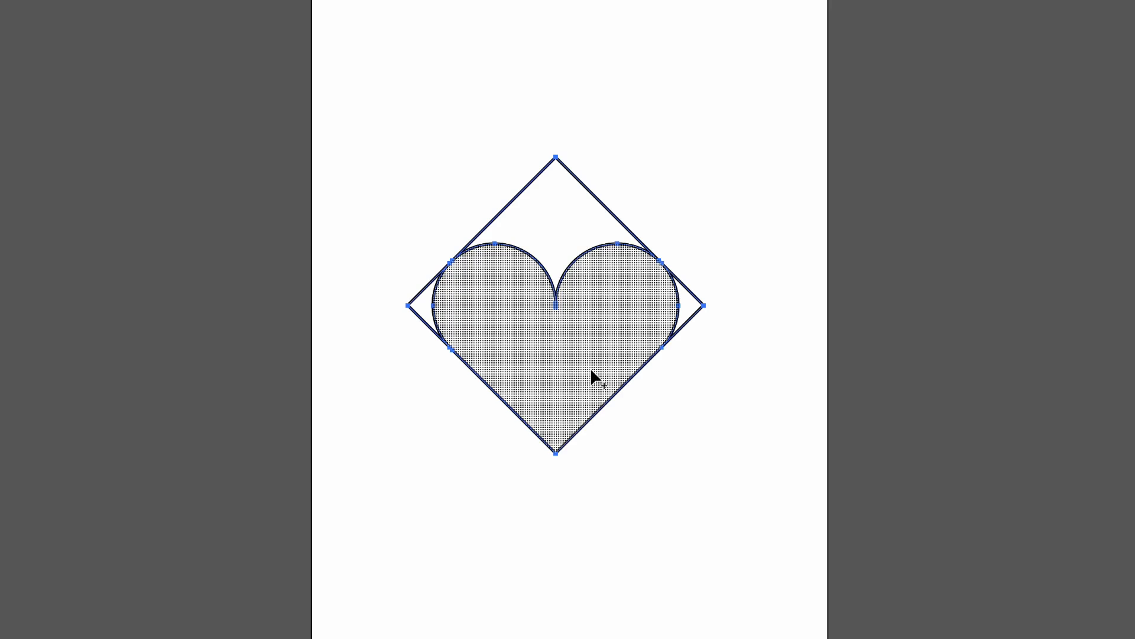
drag(489, 325, 417, 305)
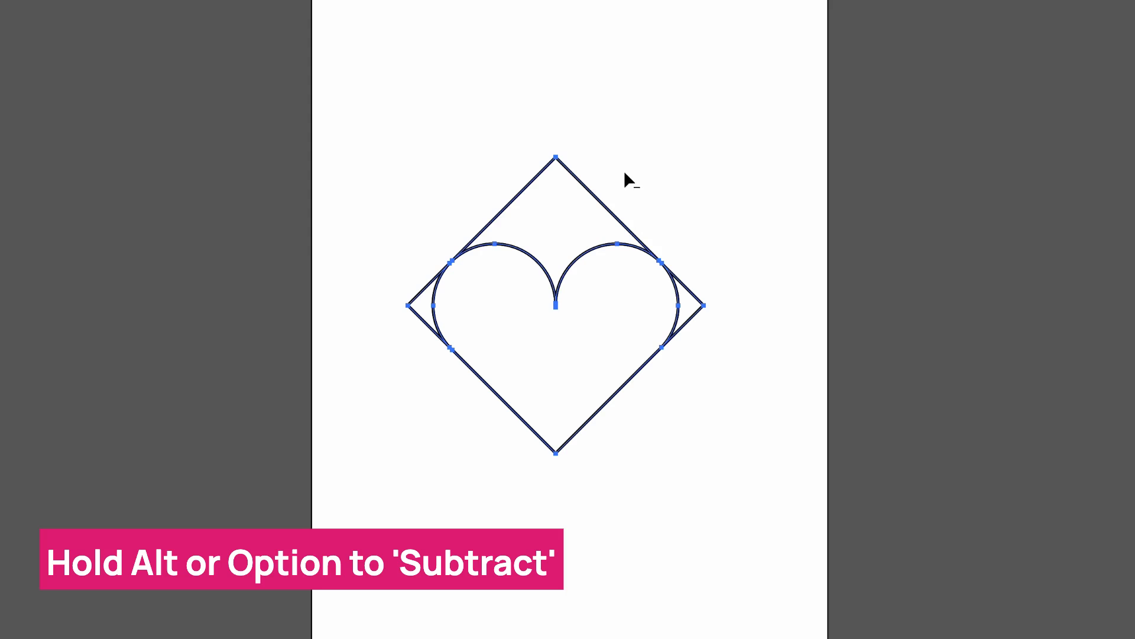
Subtract the diamond's upper region and the two side corners outside the heart with Shape Builder.
alt+click(571, 211)
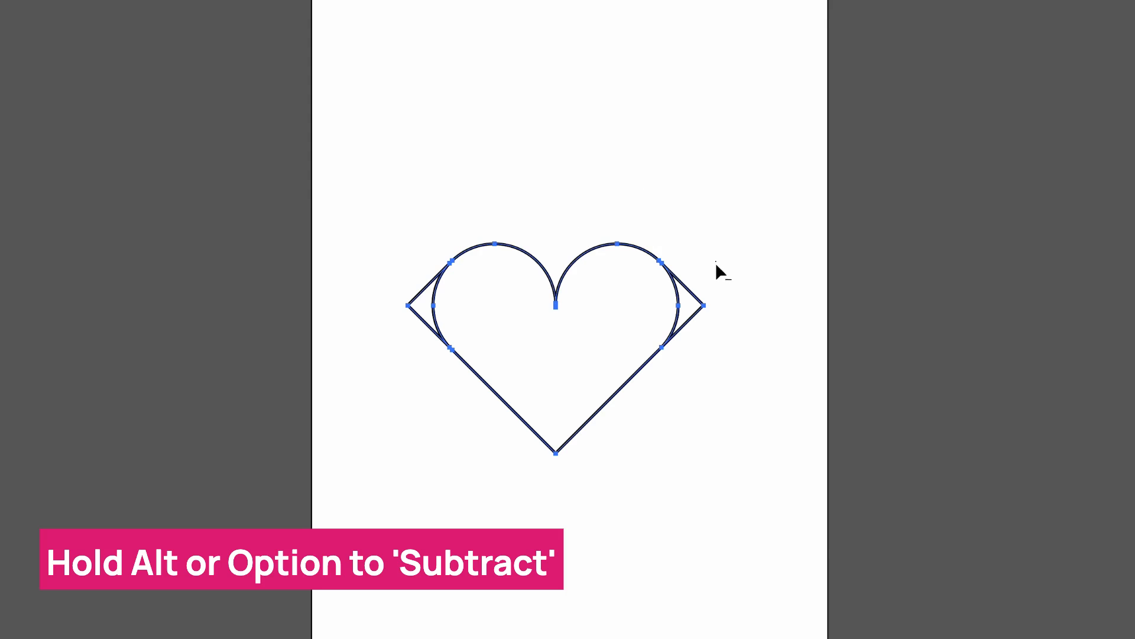
drag(715, 261, 693, 303)
drag(405, 262, 422, 311)
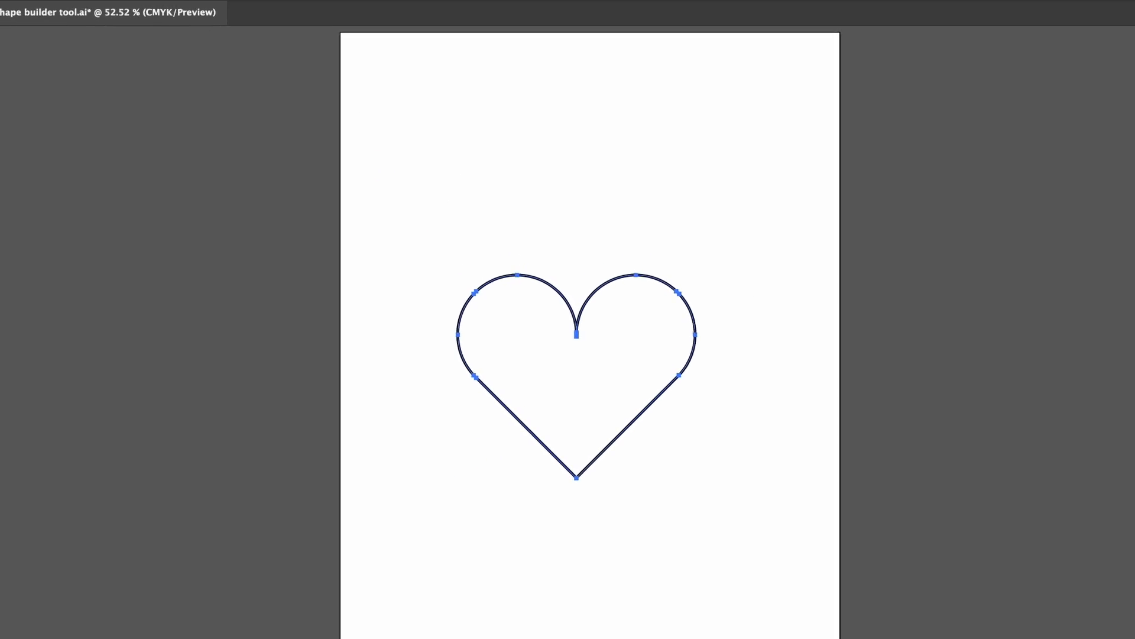
Fill the finished heart shape with red.
key(v)
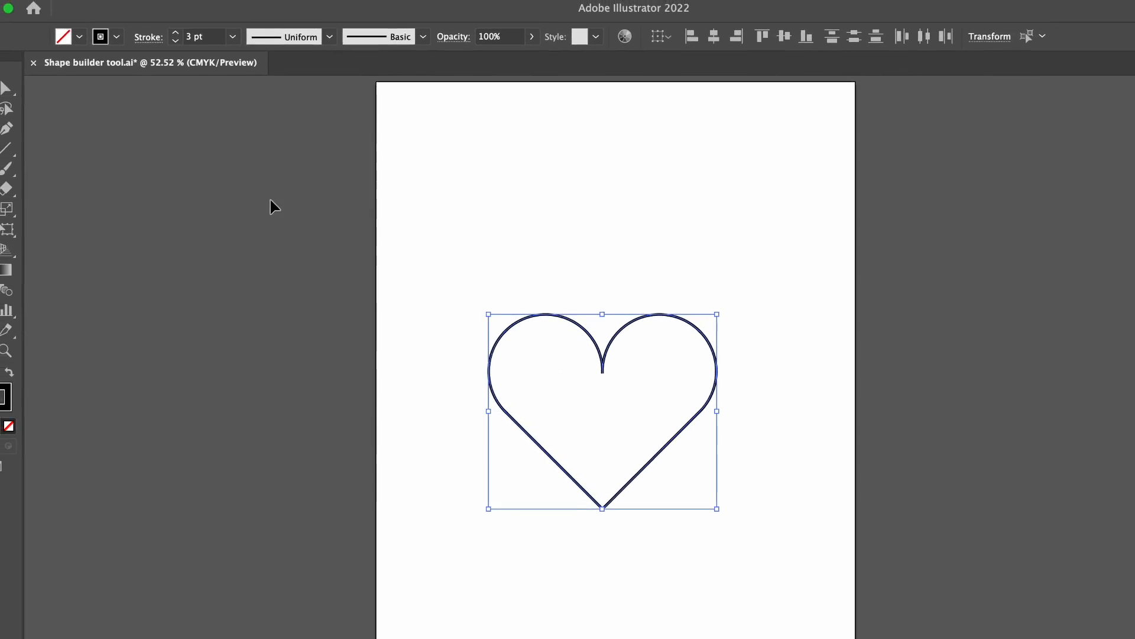
click(66, 24)
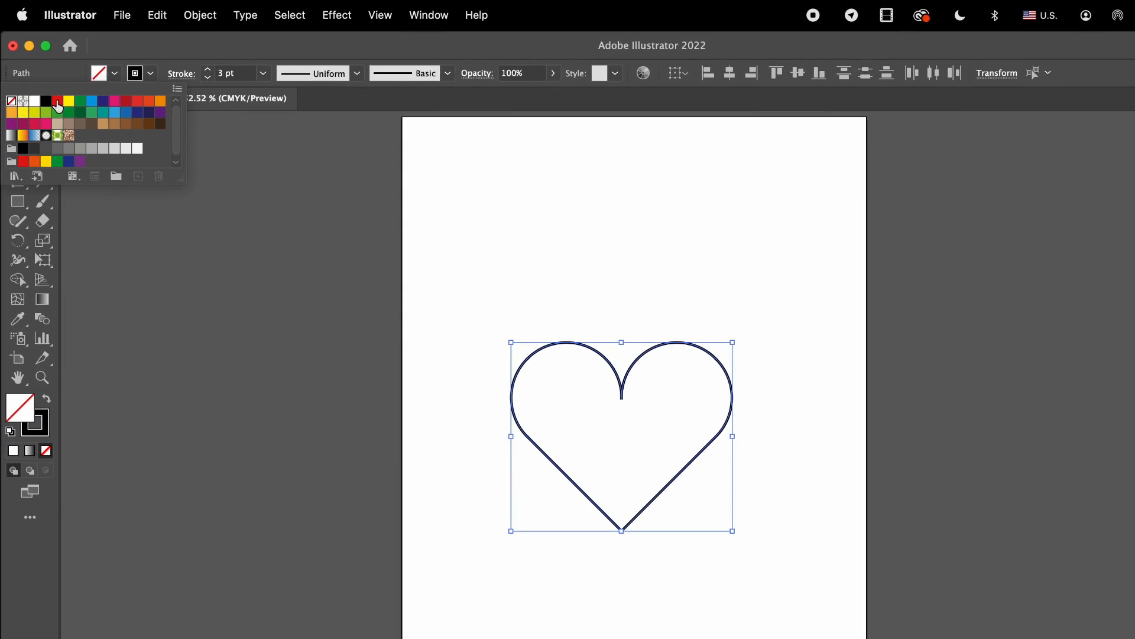
click(57, 101)
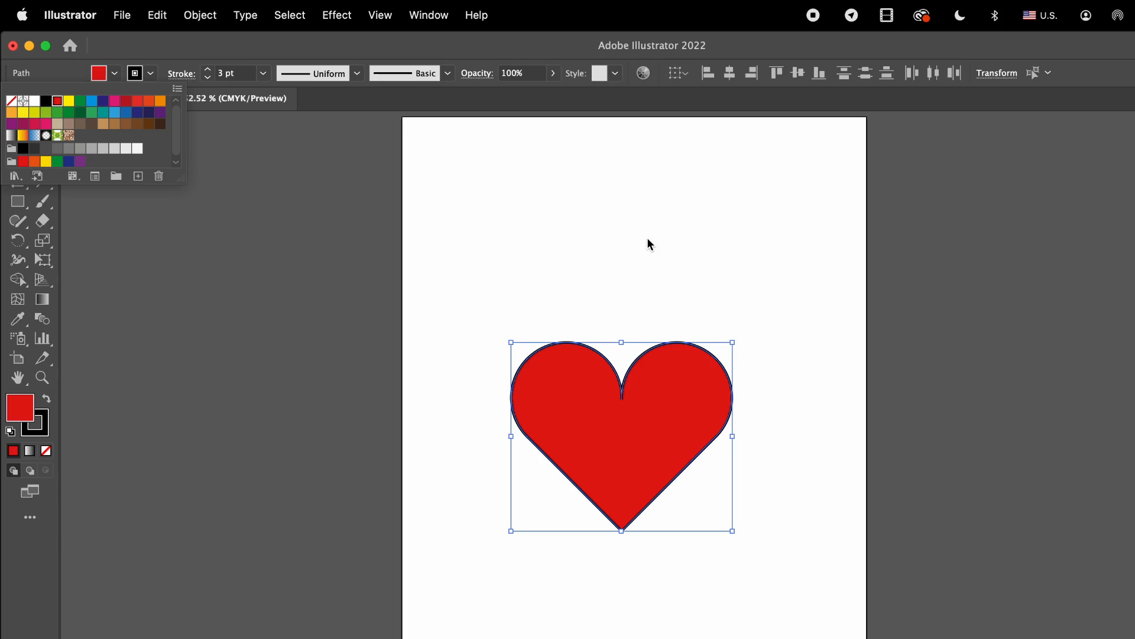
click(742, 292)
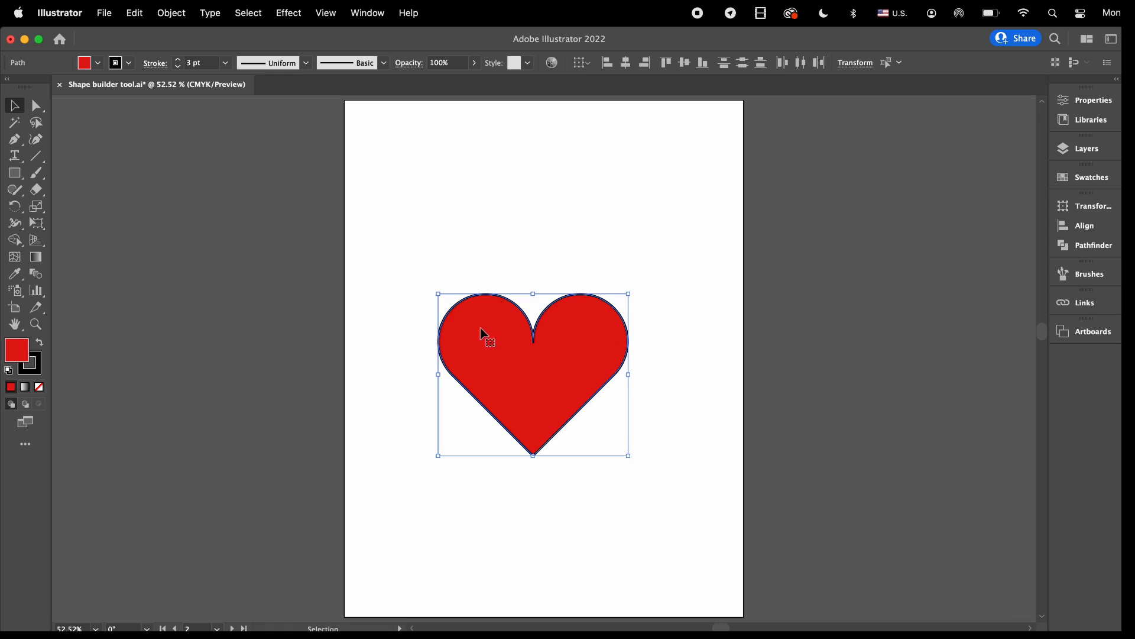
Display the Pathfinder shape modes.
click(378, 14)
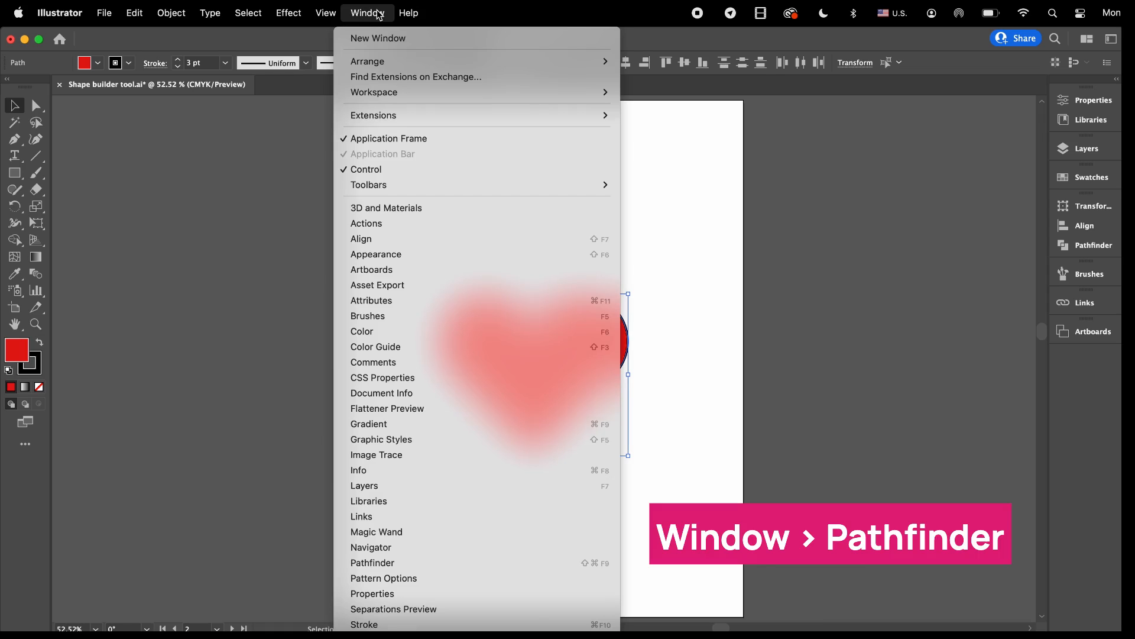
click(393, 562)
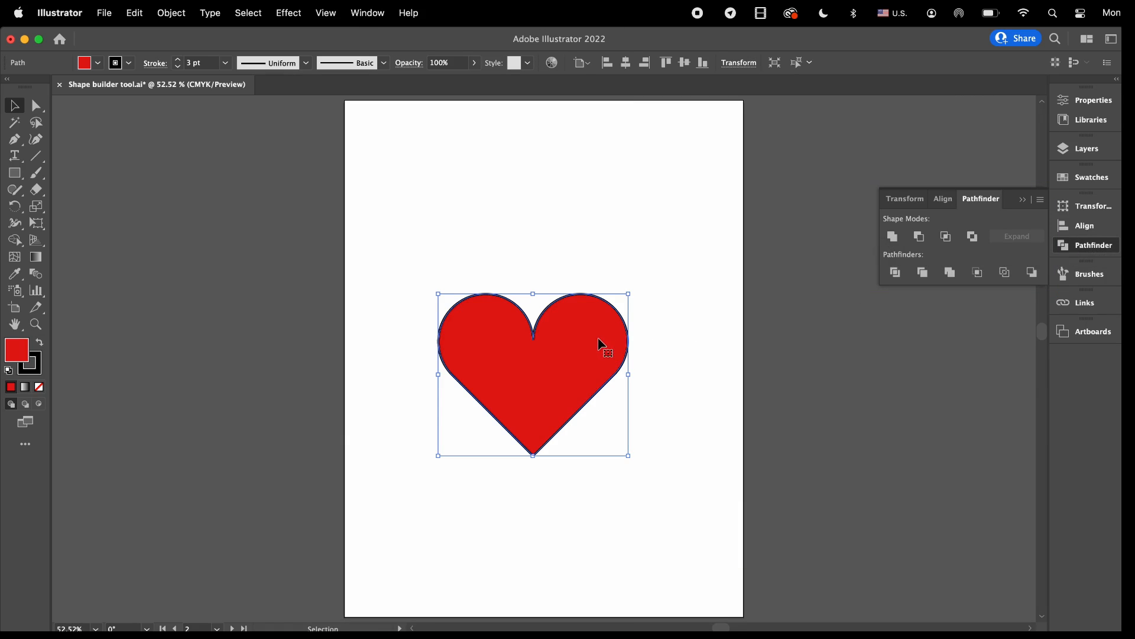
Move the red heart around the artboard and place it near the middle.
drag(593, 325, 615, 472)
key(super+z)
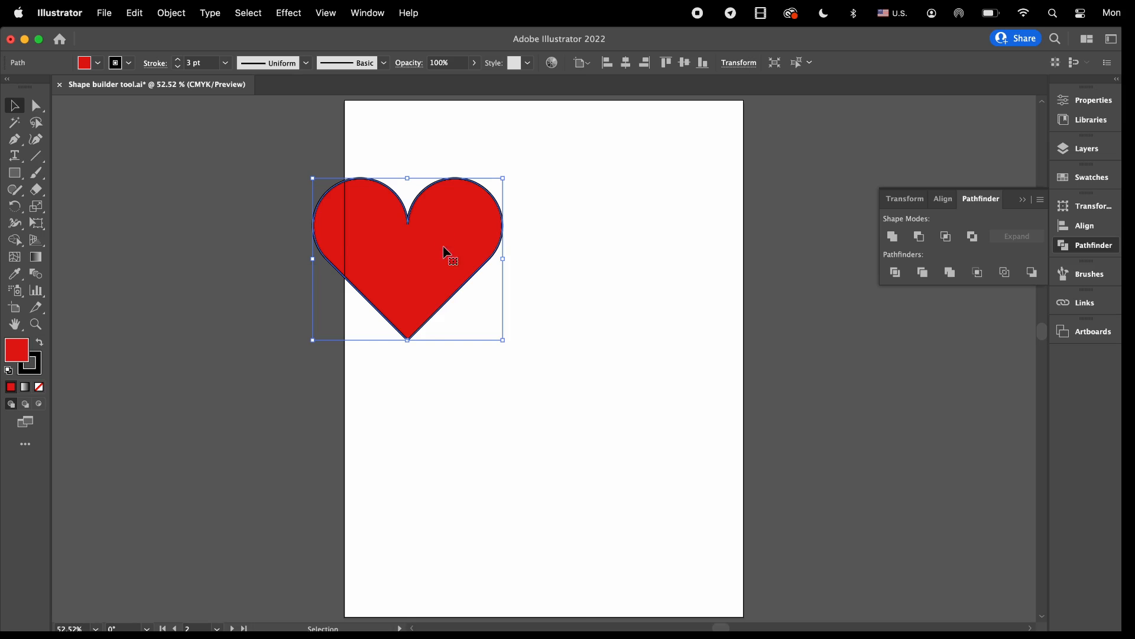
click(580, 411)
drag(423, 307, 629, 449)
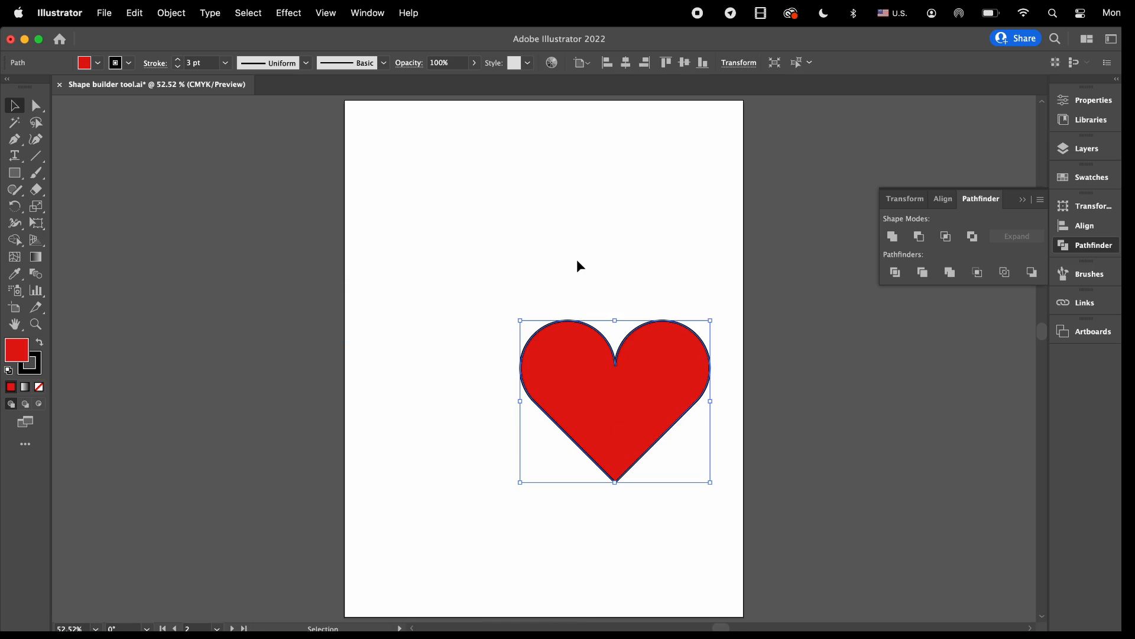
drag(362, 217, 518, 484)
drag(606, 373, 516, 325)
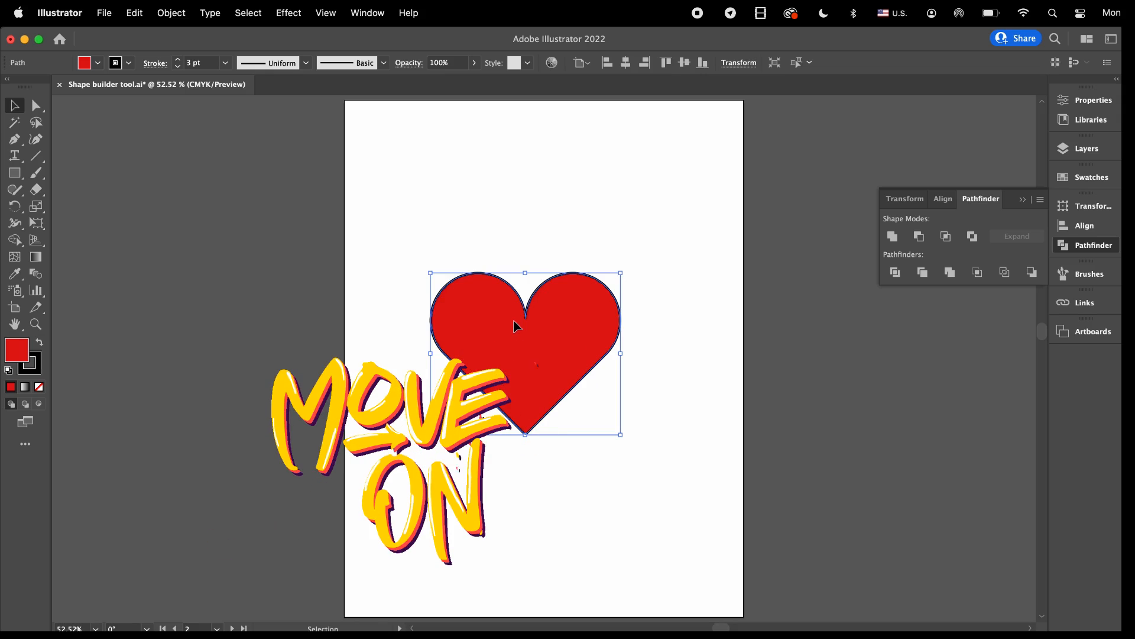
Look at the artboard with the overlapping circles and diamonds and the Chanel reference logo.
scroll(516, 326, down, 6)
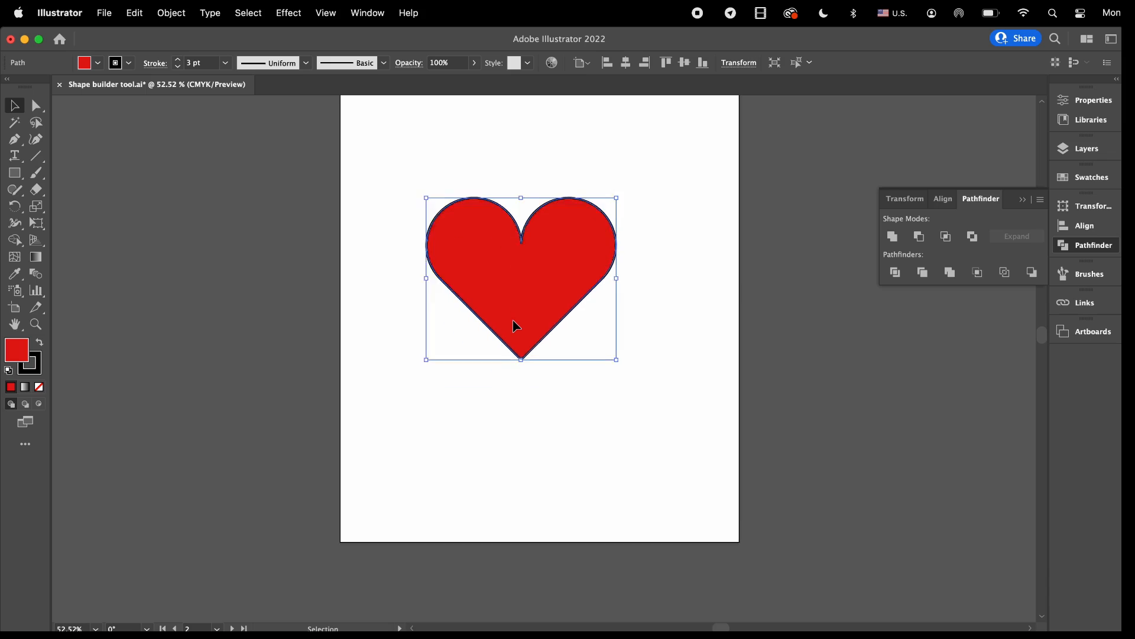
scroll(516, 325, down, 15)
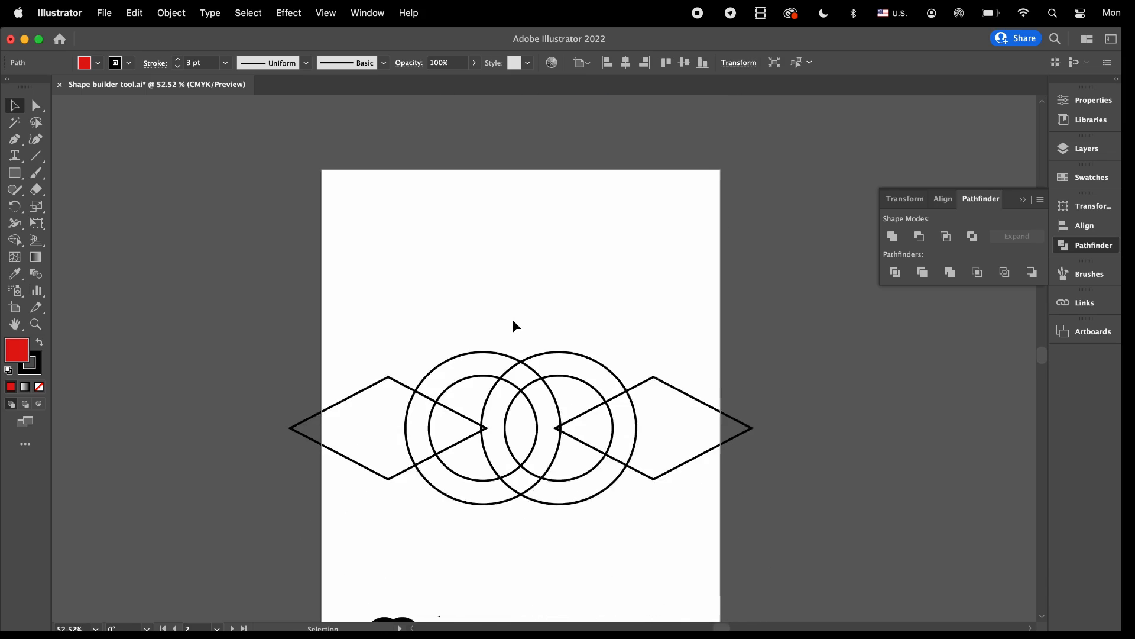
scroll(515, 324, down, 1)
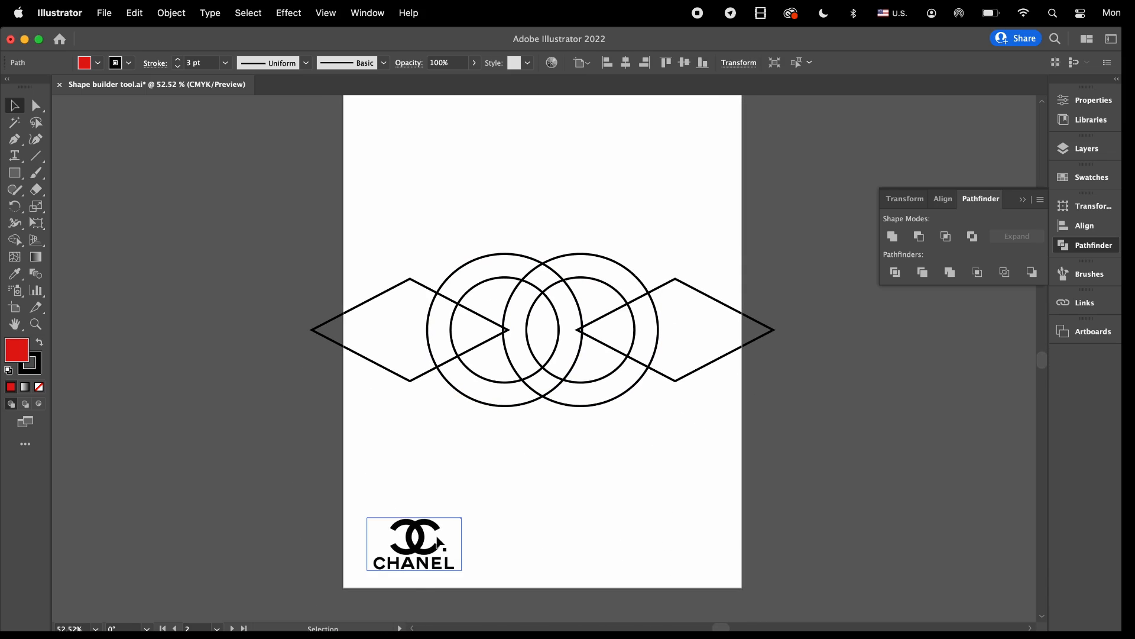
scroll(543, 510, up, 2)
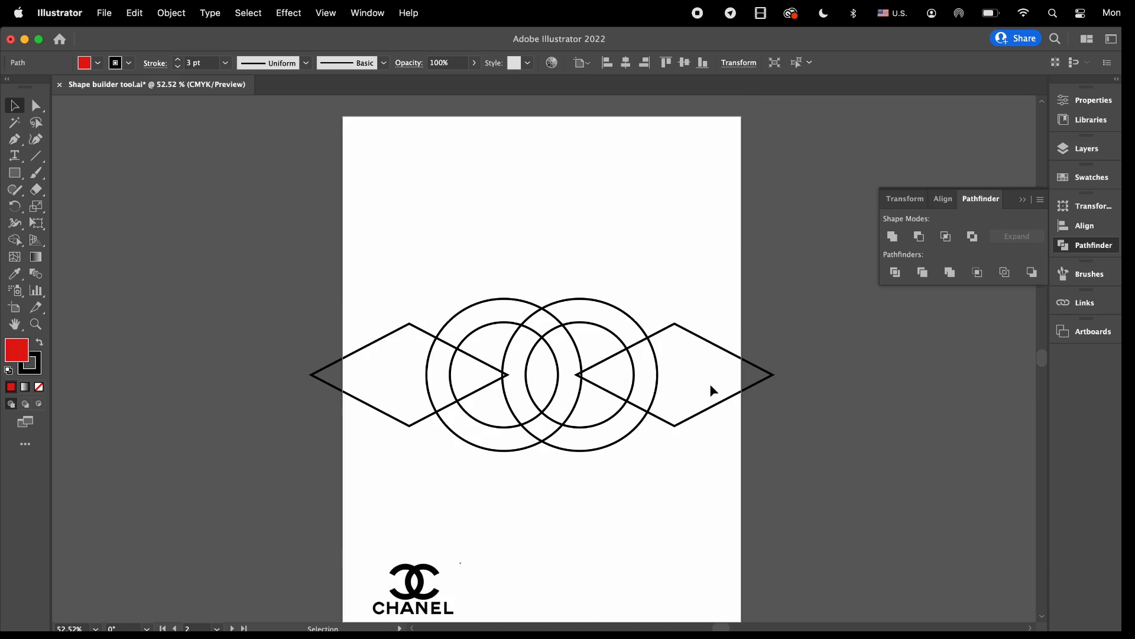
drag(524, 302, 512, 153)
drag(699, 343, 682, 154)
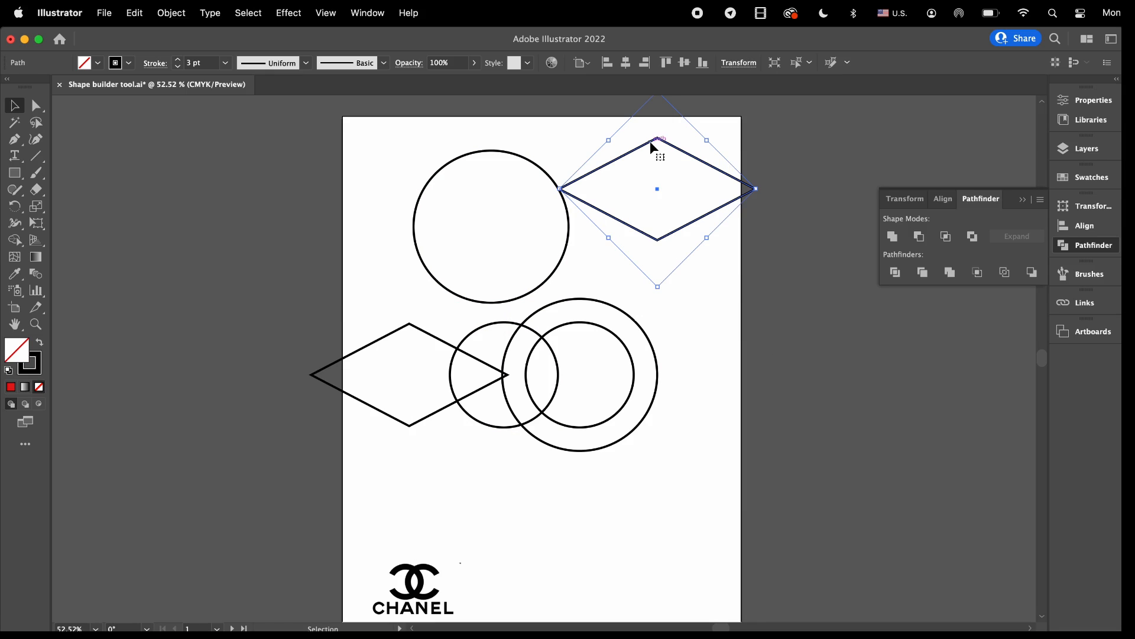
drag(654, 147, 713, 341)
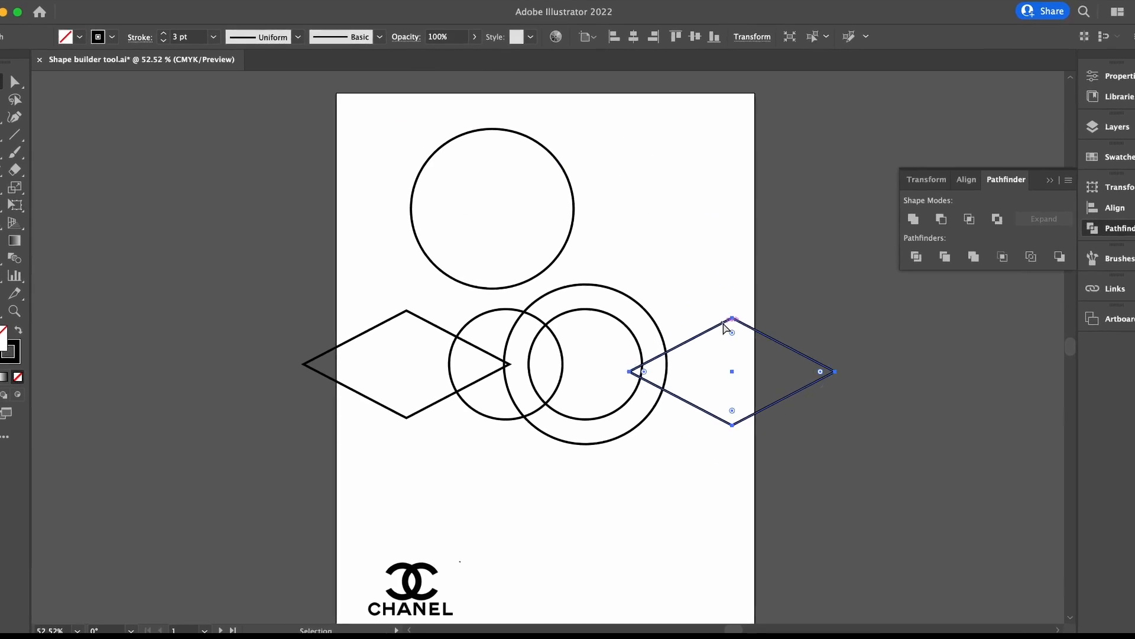
key(cmd+z)
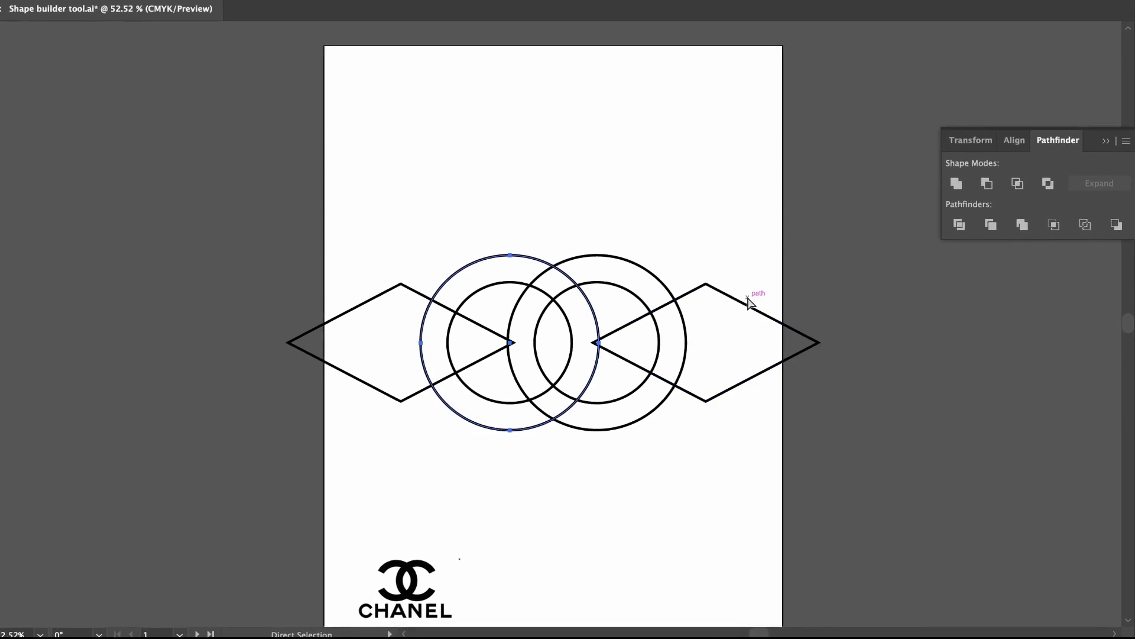
Select all circles and diamonds, and subtract both diamonds and the open inner circle areas with Shape Builder.
key(v)
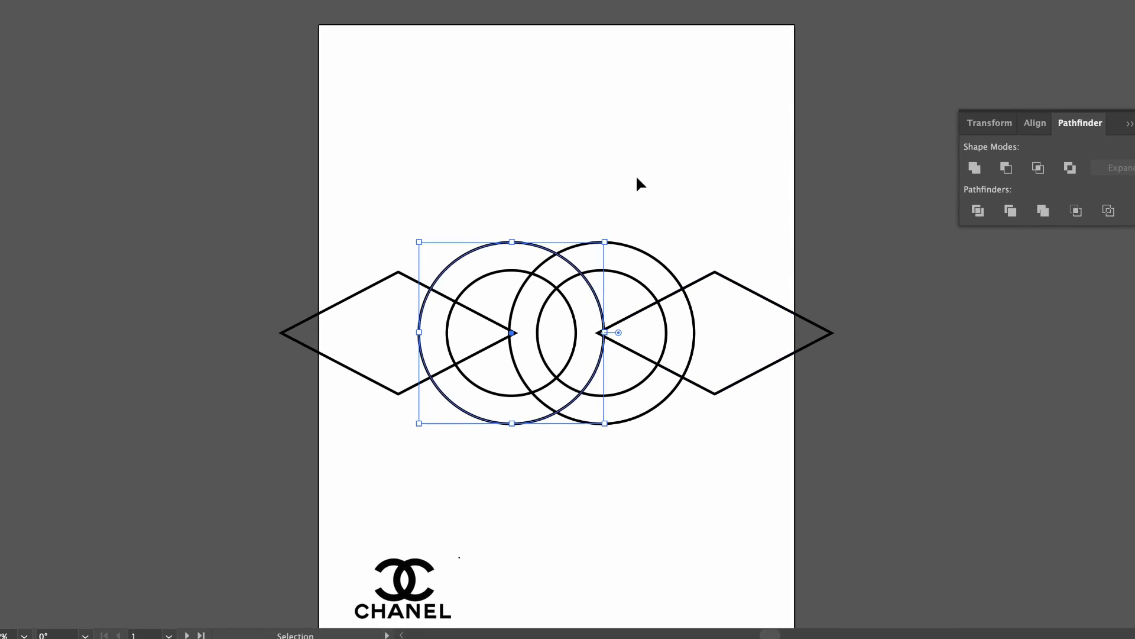
click(637, 178)
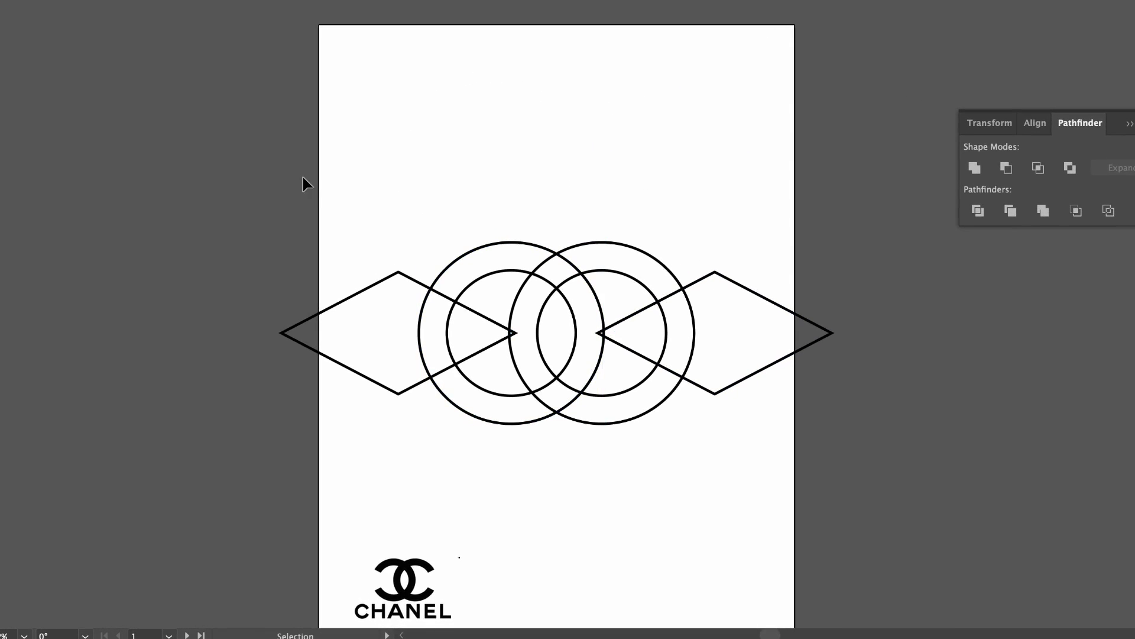
drag(452, 257, 832, 436)
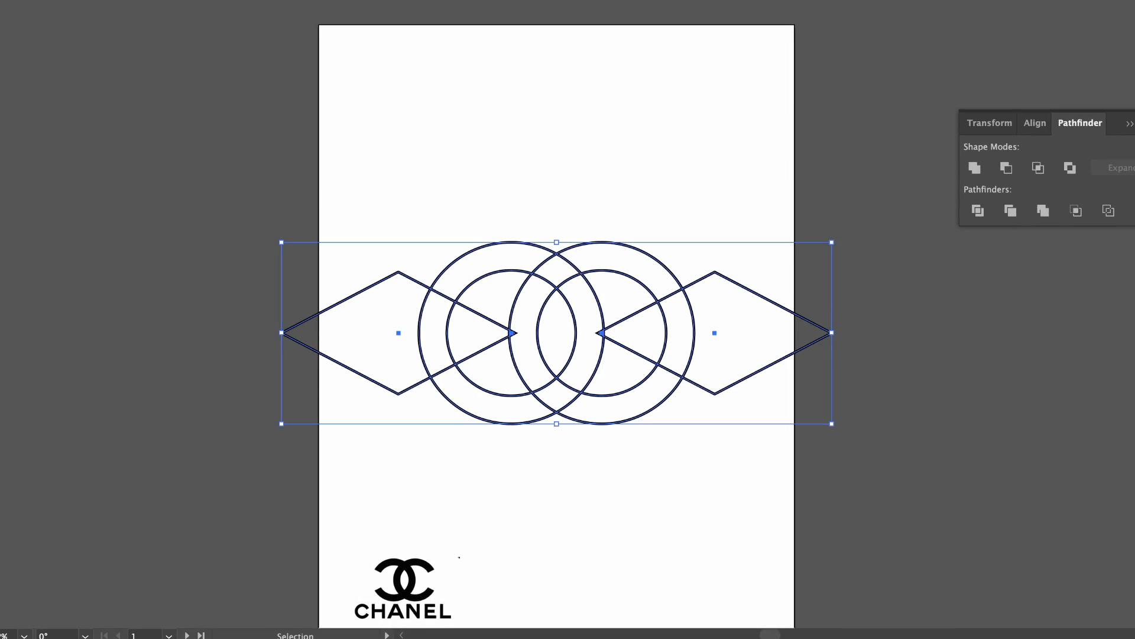
key(shift+m)
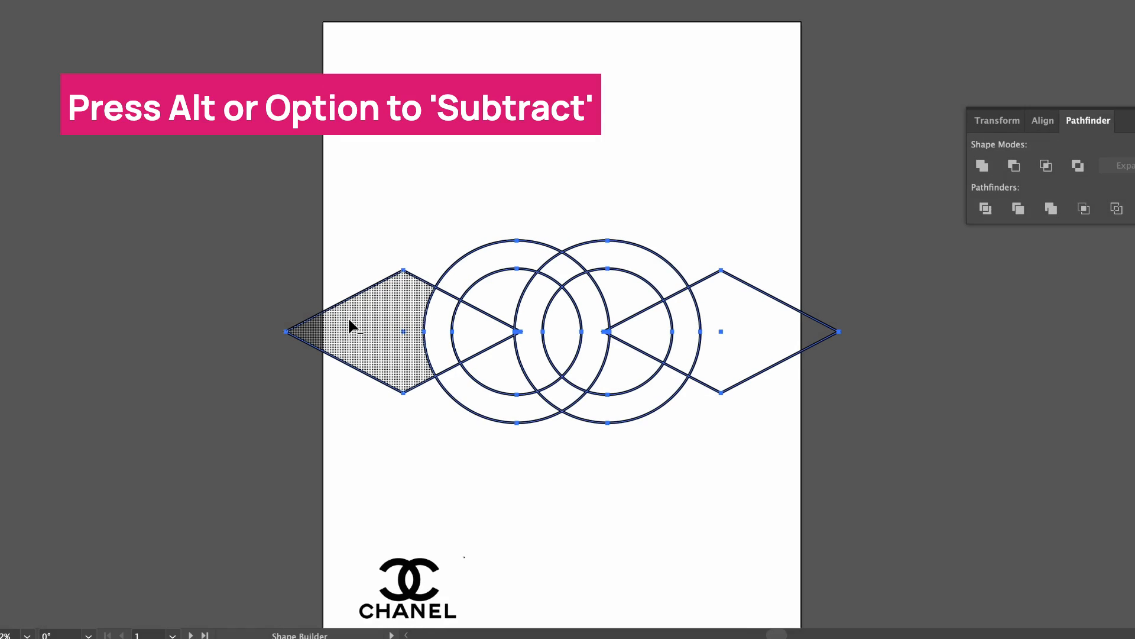
mouse_move(349, 327)
mouse_down()
mouse_move(469, 321)
mouse_move(491, 291)
mouse_move(489, 355)
mouse_up()
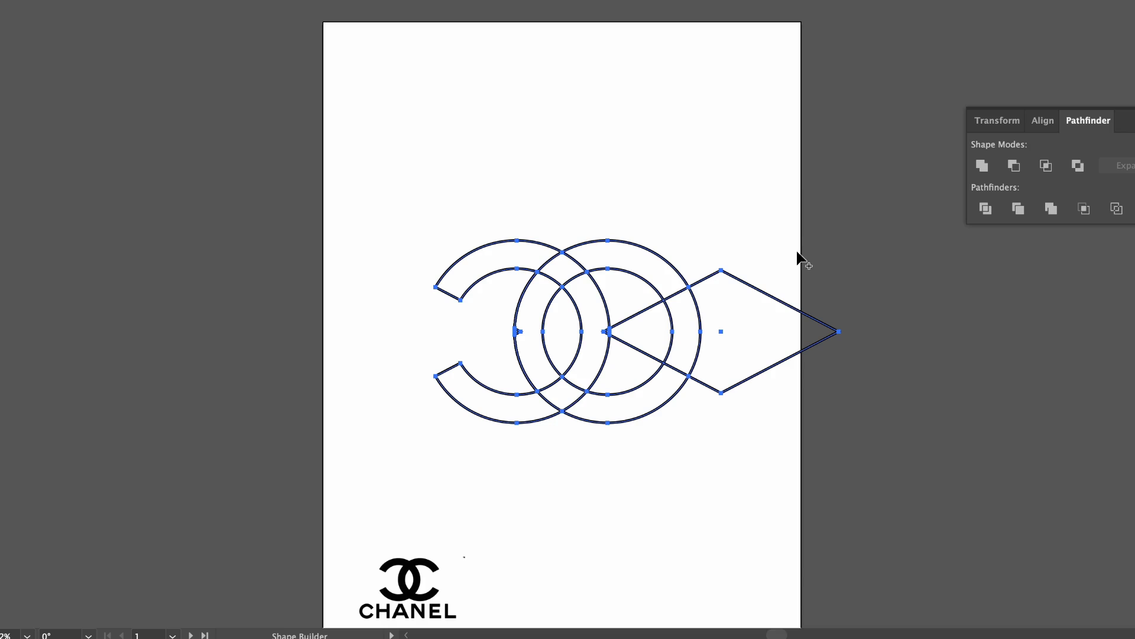
mouse_move(793, 253)
mouse_down()
mouse_move(734, 319)
mouse_move(695, 330)
mouse_move(629, 293)
mouse_move(631, 367)
mouse_up()
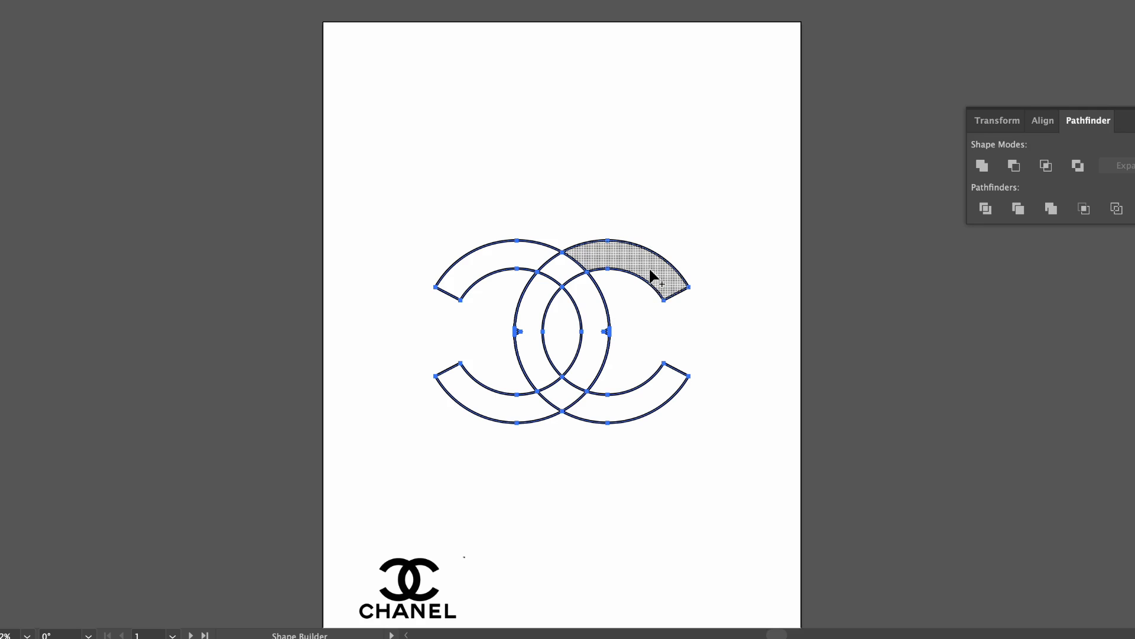
Merge all remaining ring segments into one interlocking double-C shape with Shape Builder.
mouse_move(652, 267)
mouse_down()
mouse_move(598, 257)
mouse_move(570, 269)
mouse_move(522, 330)
mouse_up()
mouse_move(674, 386)
mouse_down()
mouse_move(607, 407)
mouse_move(556, 391)
mouse_move(604, 329)
mouse_move(578, 282)
mouse_move(528, 255)
mouse_up()
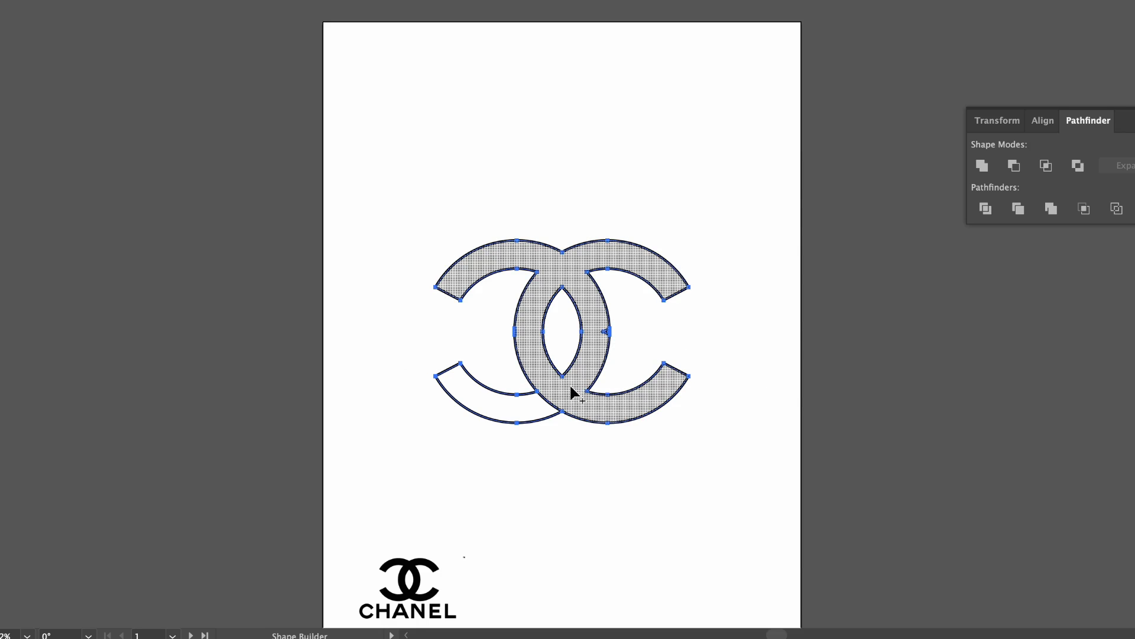
drag(578, 390, 517, 418)
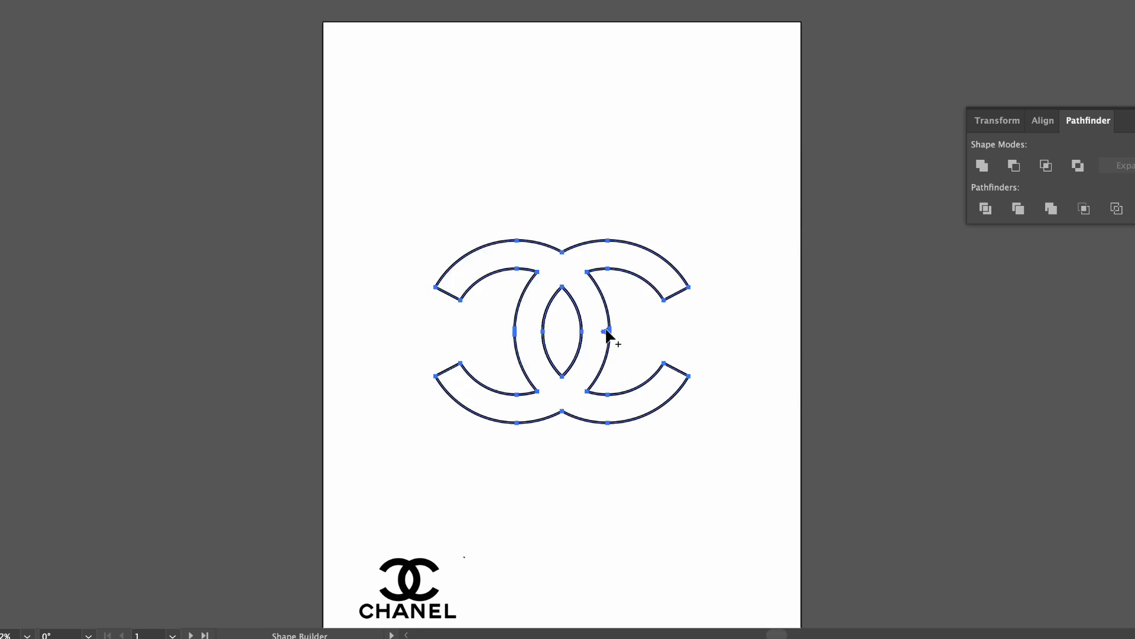
key(v)
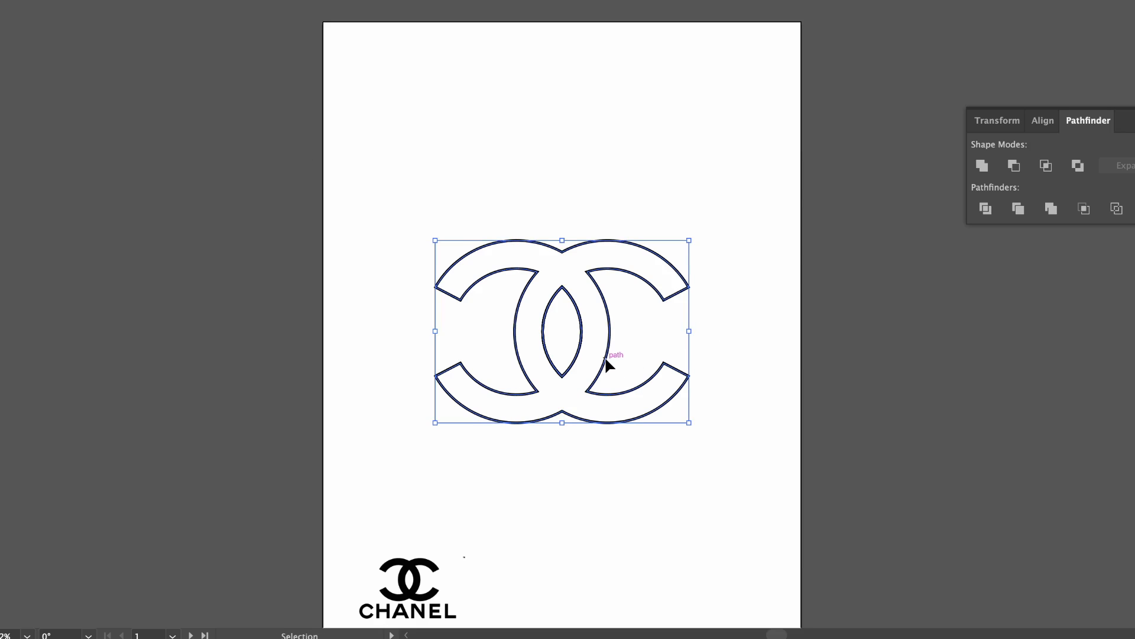
Move the merged double-C logo up the artboard and back to the middle, separating it from the leftover lens-shaped path.
drag(609, 361, 609, 168)
click(776, 476)
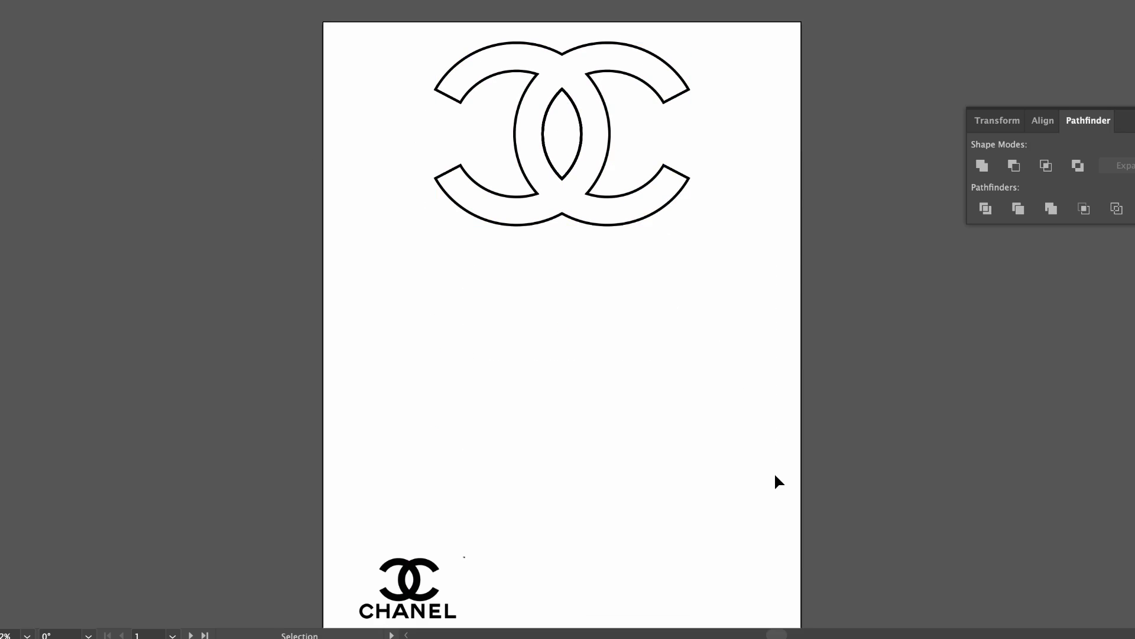
drag(627, 215, 546, 267)
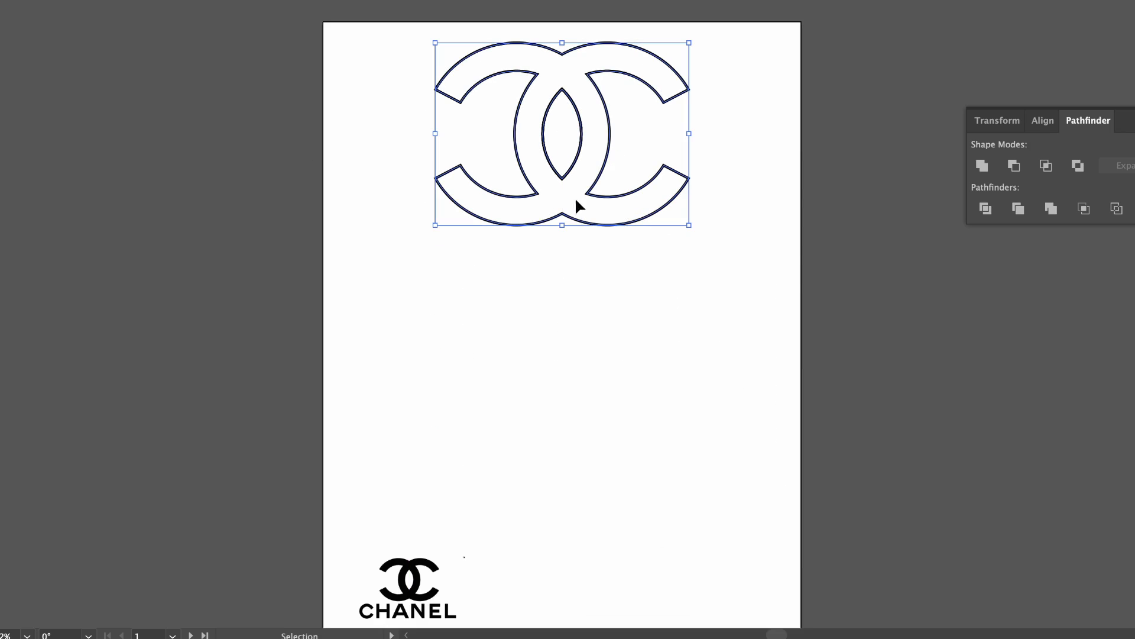
drag(568, 217, 562, 400)
Delete the leftover lens-shaped path above the double-C logo.
click(584, 134)
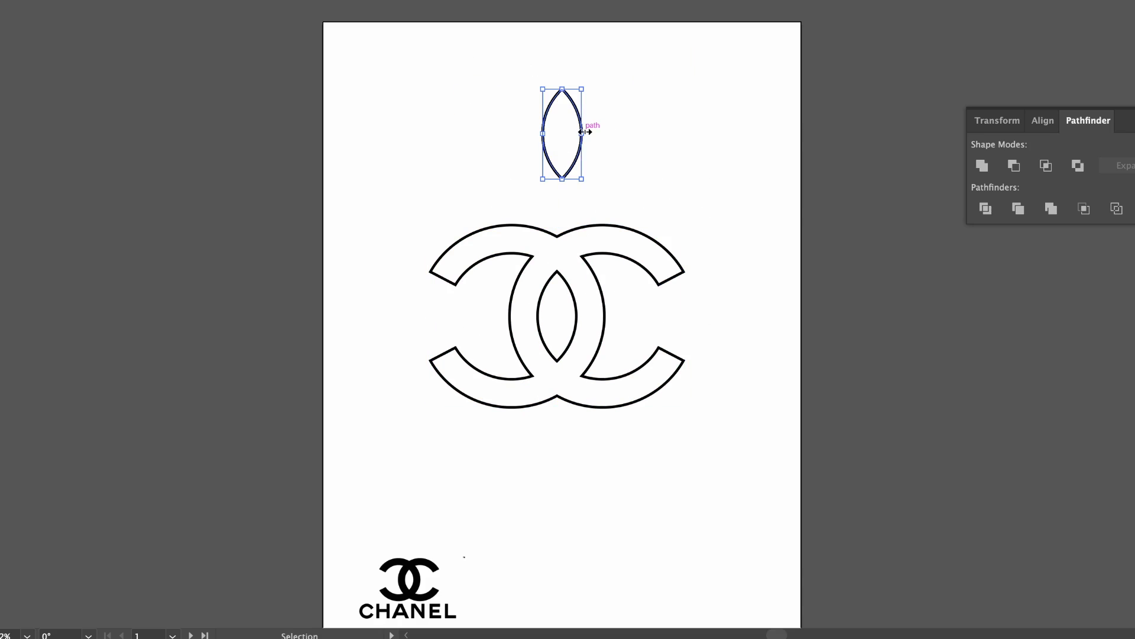
key(Delete)
key(Delete)
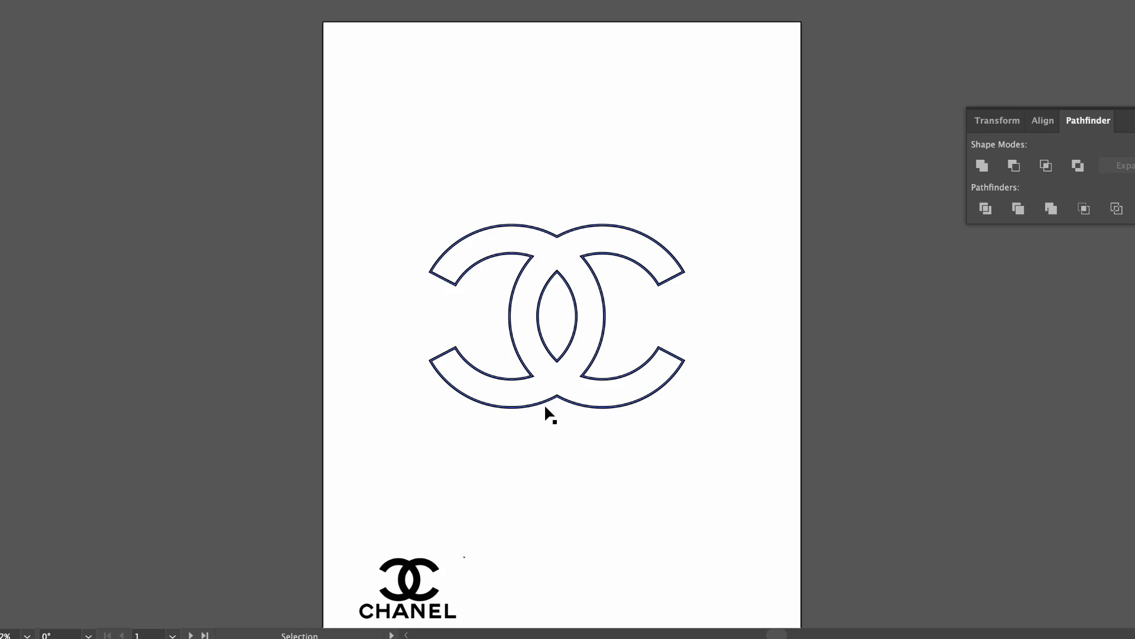
On the Nike artboard, move the small circle and the tilted ellipse up, away from the long narrow triangle.
scroll(545, 407, down, 6)
scroll(544, 403, down, 10)
scroll(544, 403, down, 2)
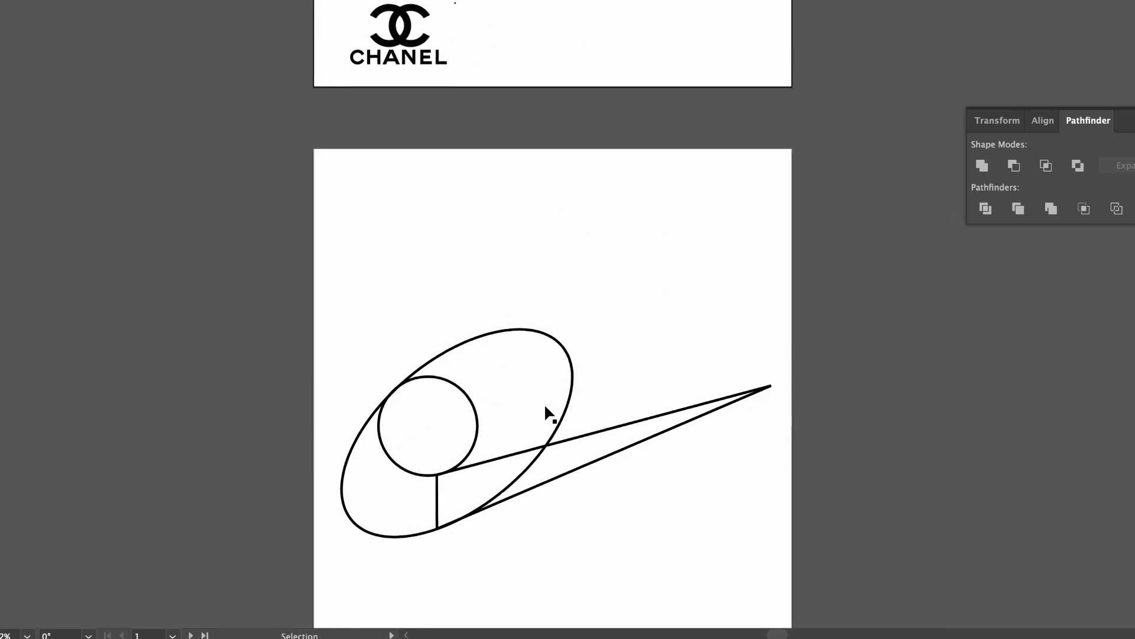
scroll(545, 390, down, 5)
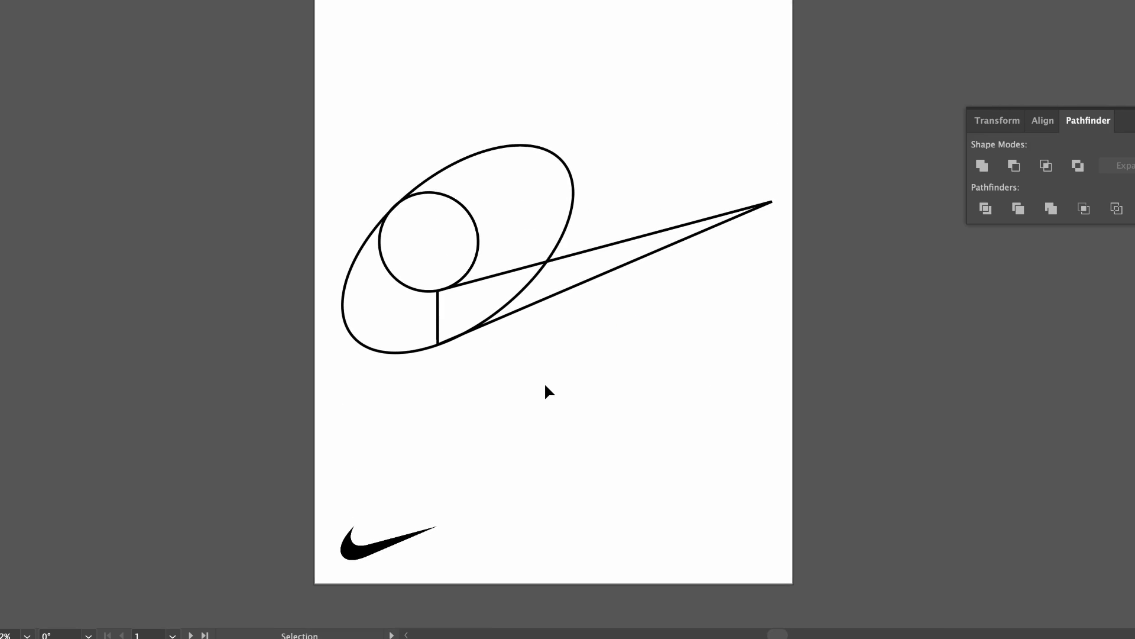
scroll(545, 385, up, 1)
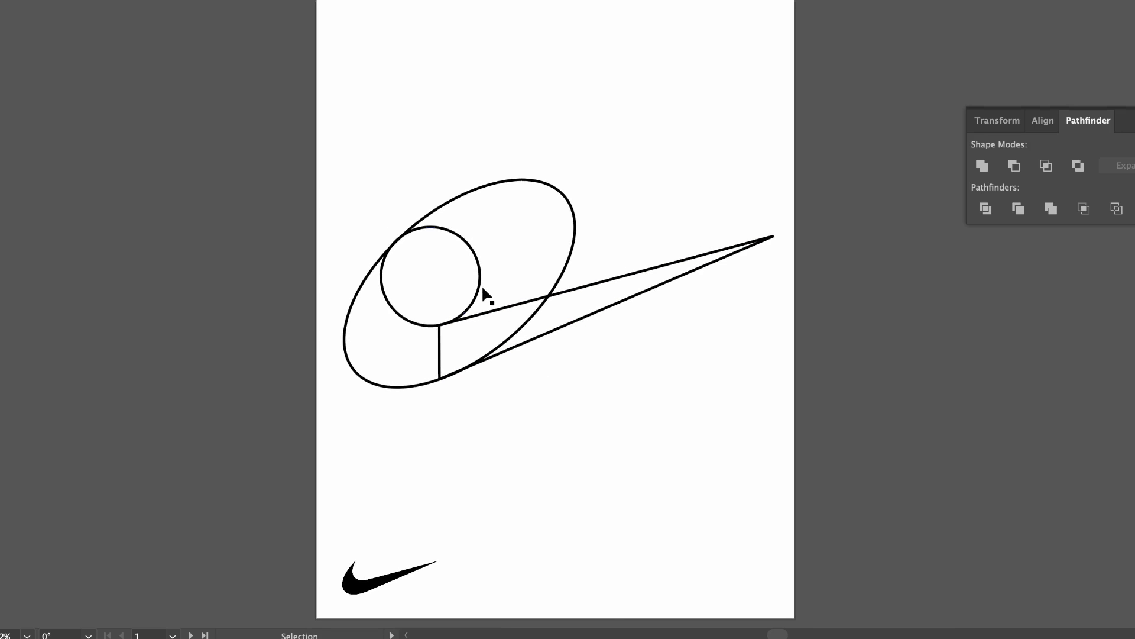
drag(478, 263, 477, 94)
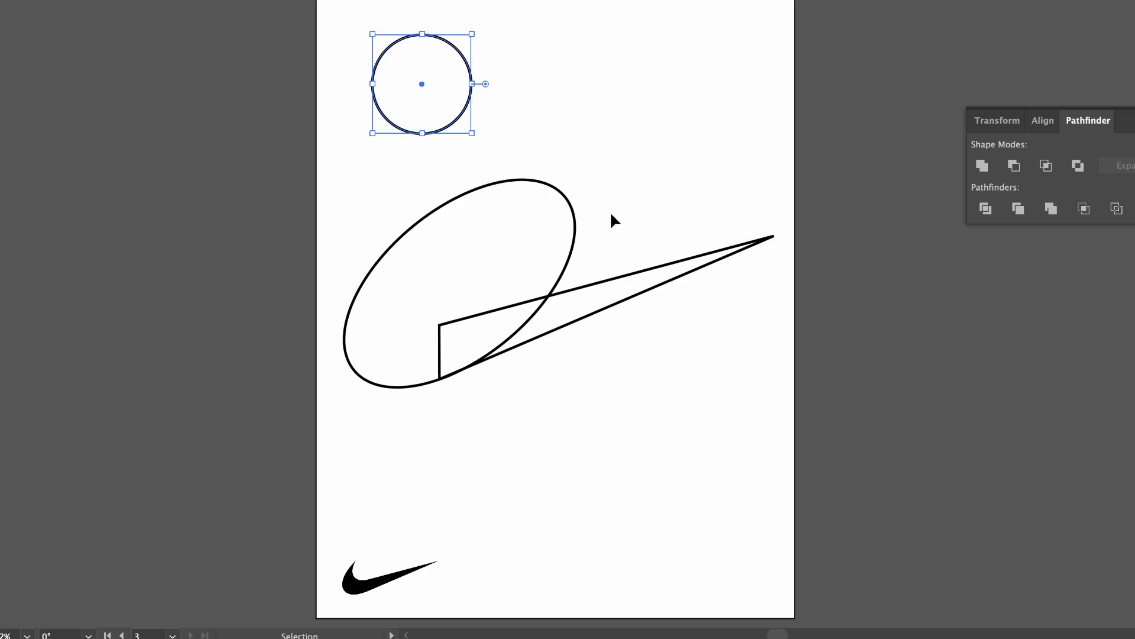
drag(575, 253, 656, 137)
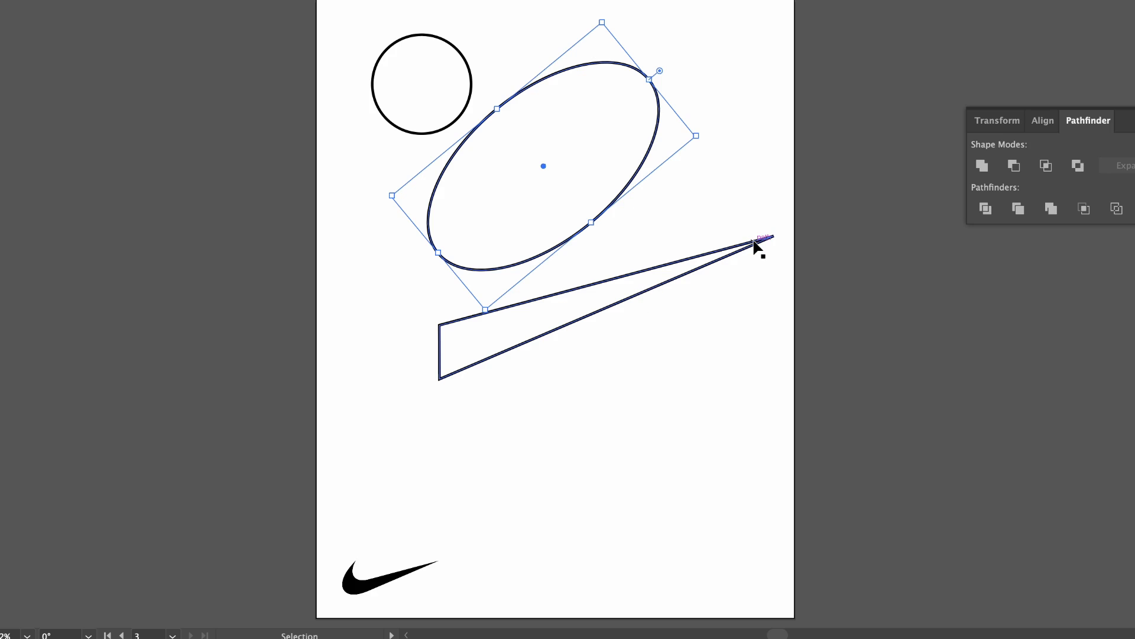
Draw a near-square rectangle in the empty area below the narrow triangle and delete its upper-right anchor point to make a triangle.
key(m)
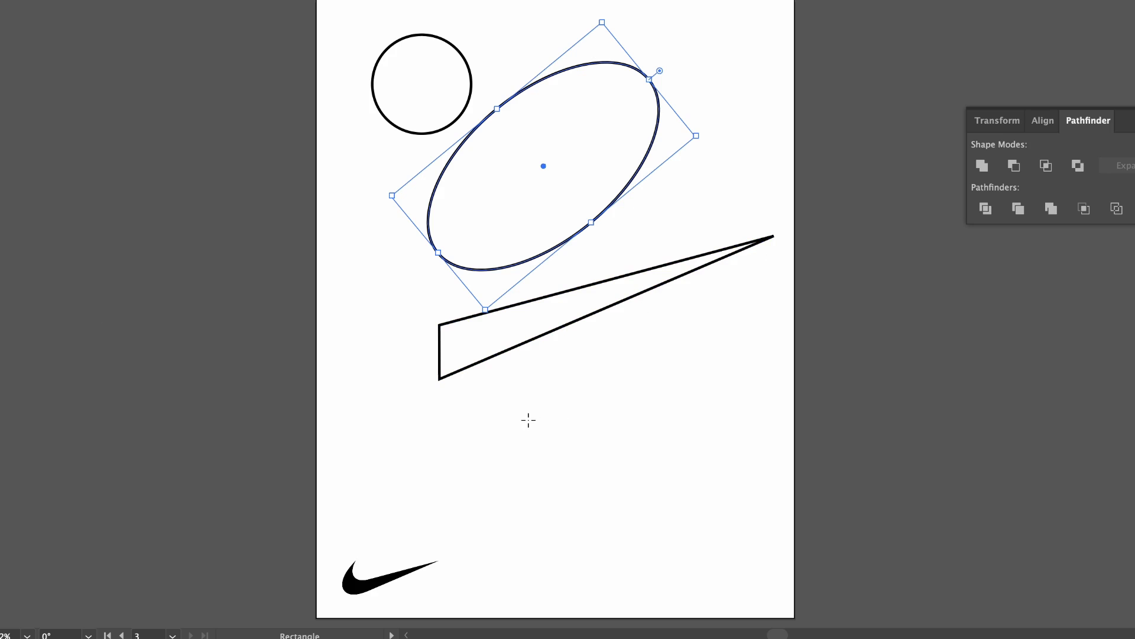
drag(529, 420, 634, 518)
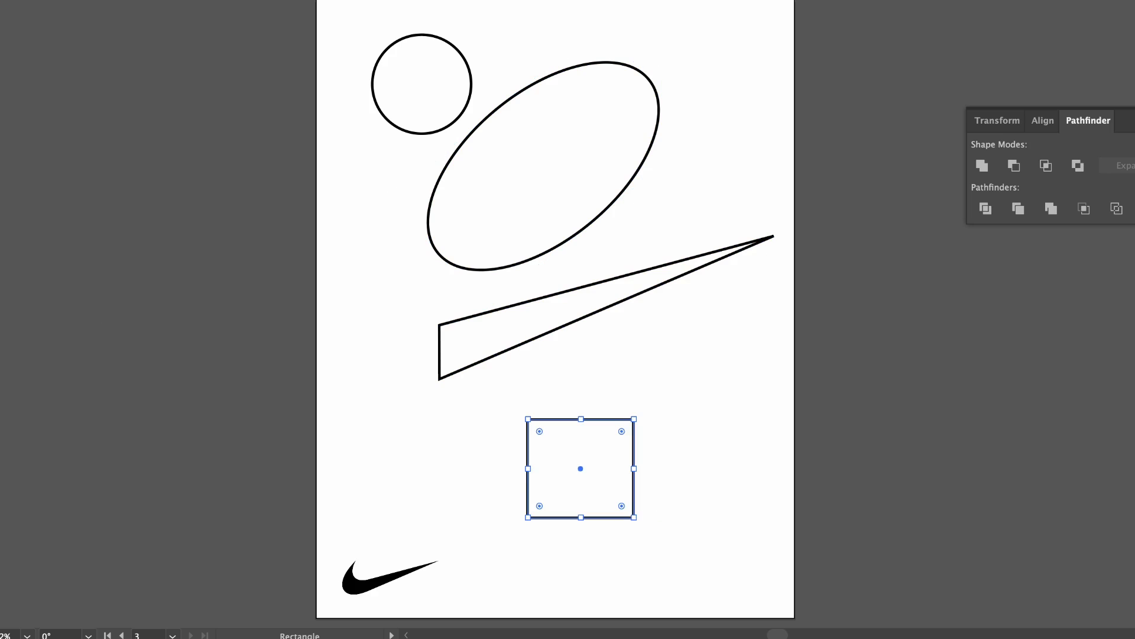
key(-)
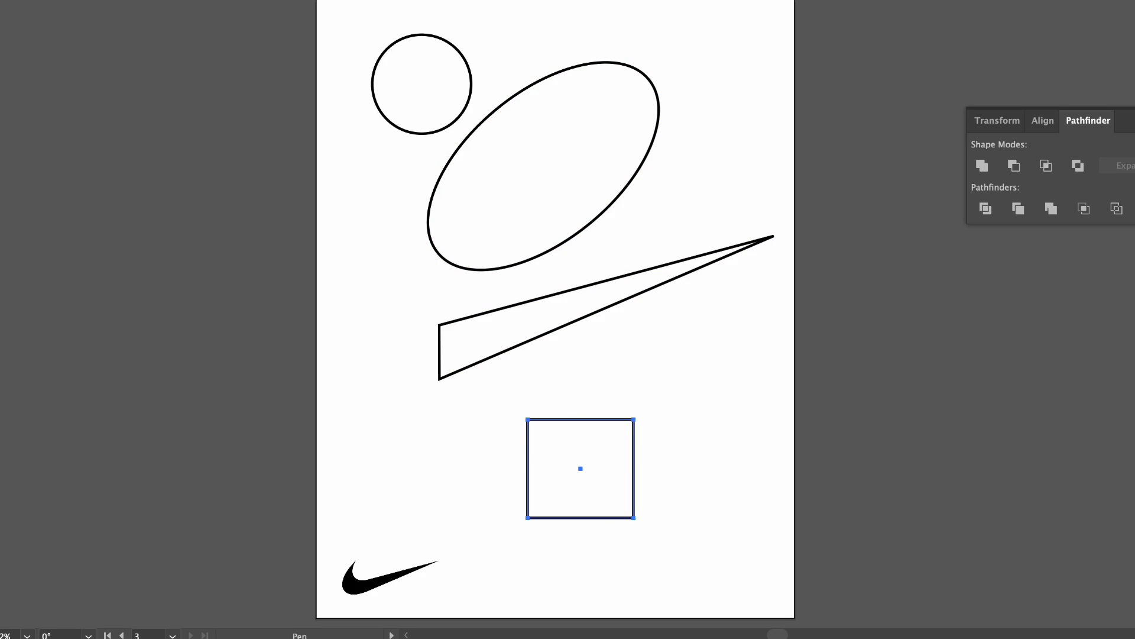
click(634, 419)
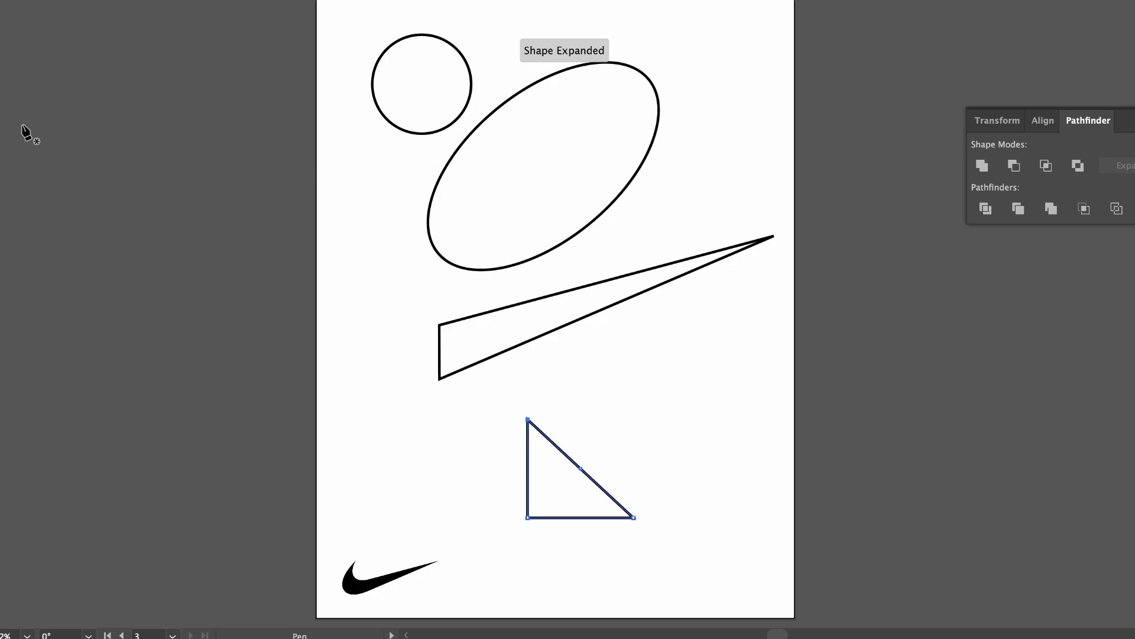
Reshape the new triangle into a long narrow wedge by extending its right anchor up and to the right and lowering its upper-left anchor.
key(a)
drag(634, 518, 769, 316)
drag(528, 419, 527, 470)
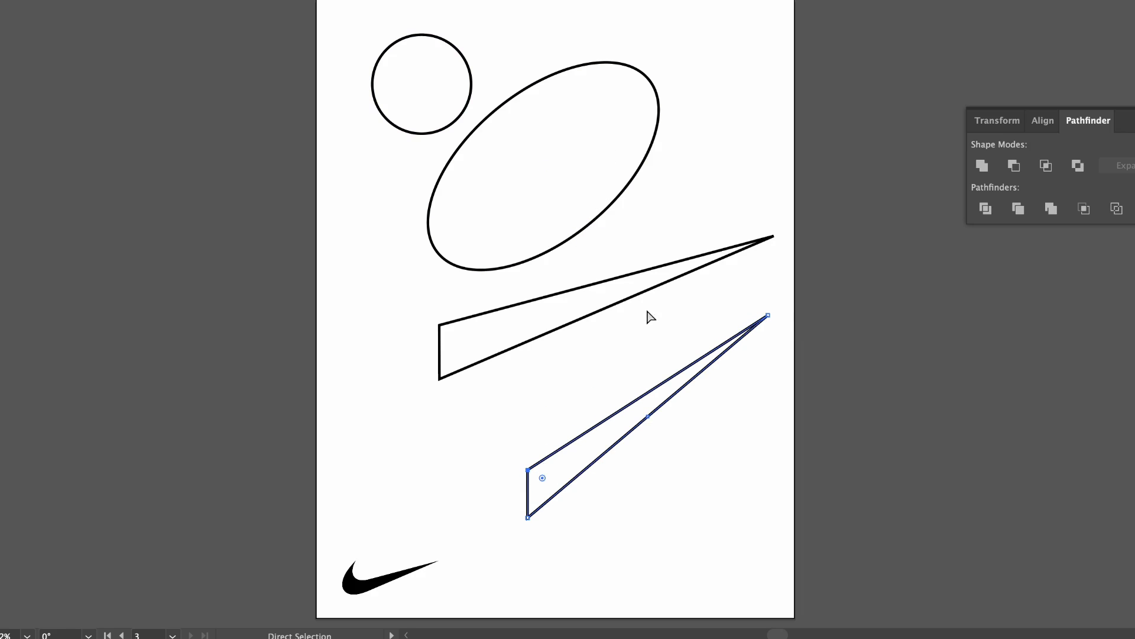
Undo the practice triangle and the moves of the circle and tilted ellipse.
key(v)
key(ctrl+z)
key(ctrl+z)
key(ctrl+z)
key(ctrl+z)
key(ctrl+z)
key(ctrl+z)
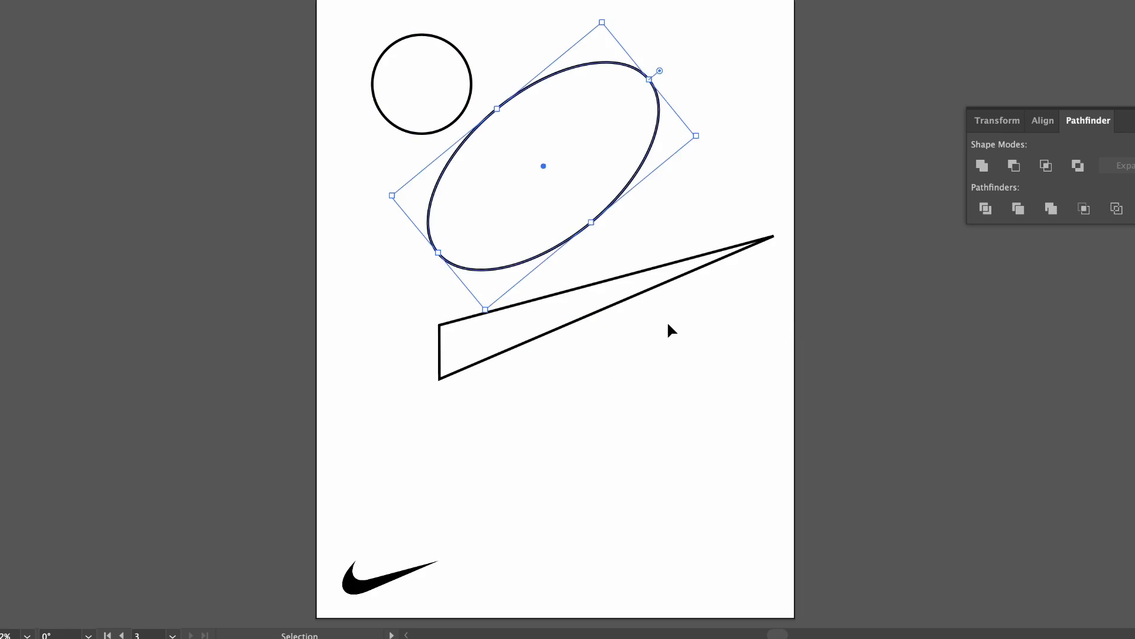
click(589, 420)
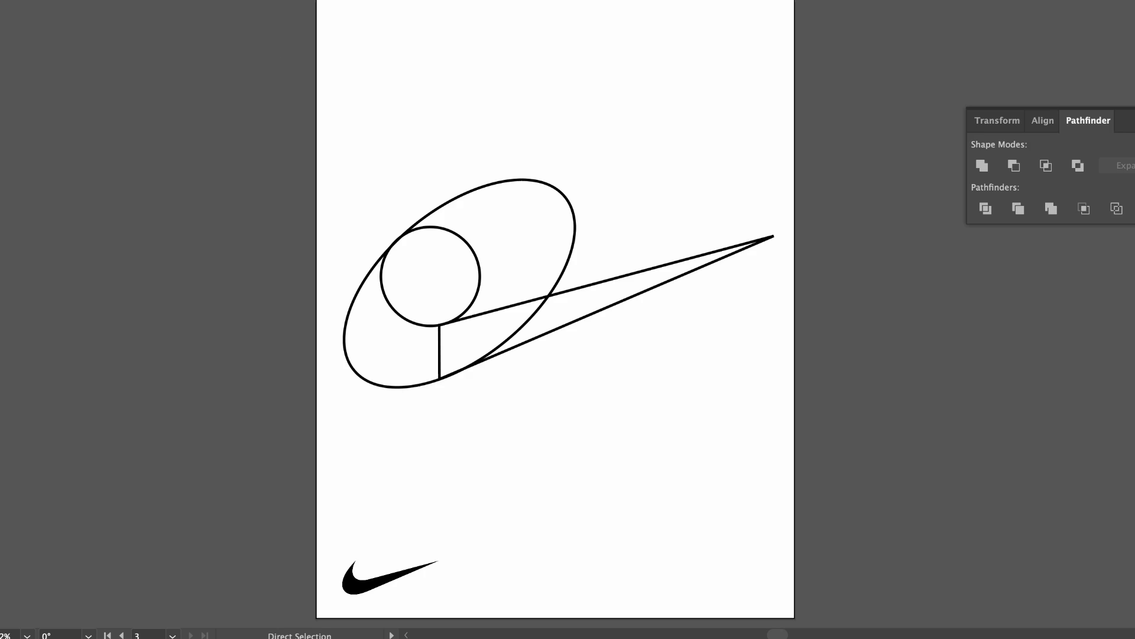
Select the circle, ellipse and narrow triangle, subtract the circle and upper ellipse regions with Shape Builder, and merge the remaining regions into a swoosh.
key(v)
drag(760, 393, 760, 393)
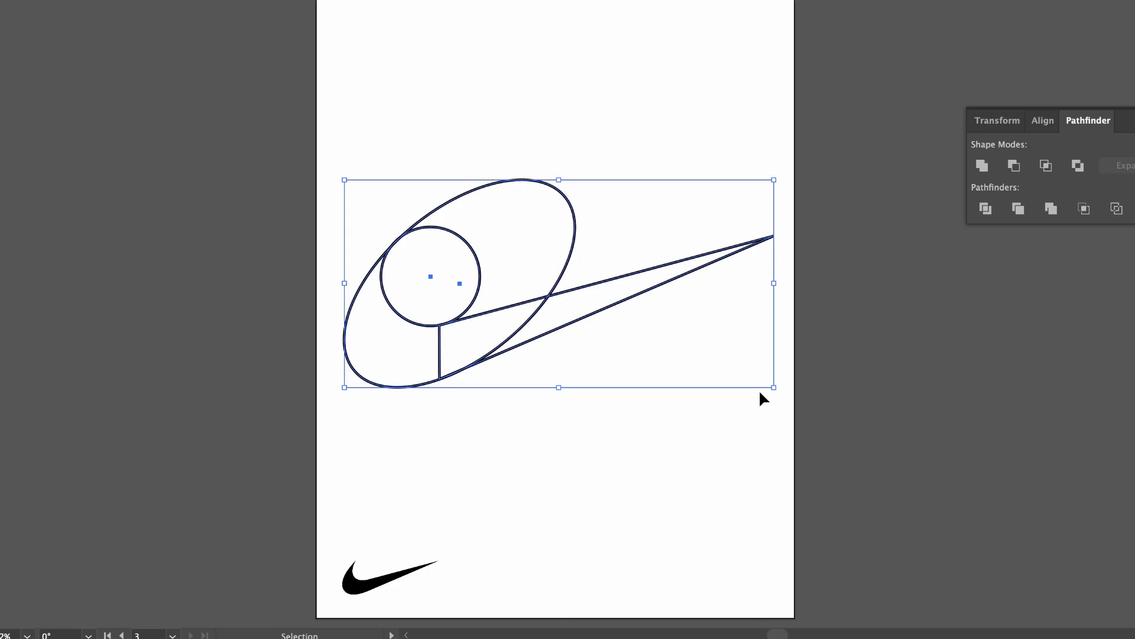
key(shift+m)
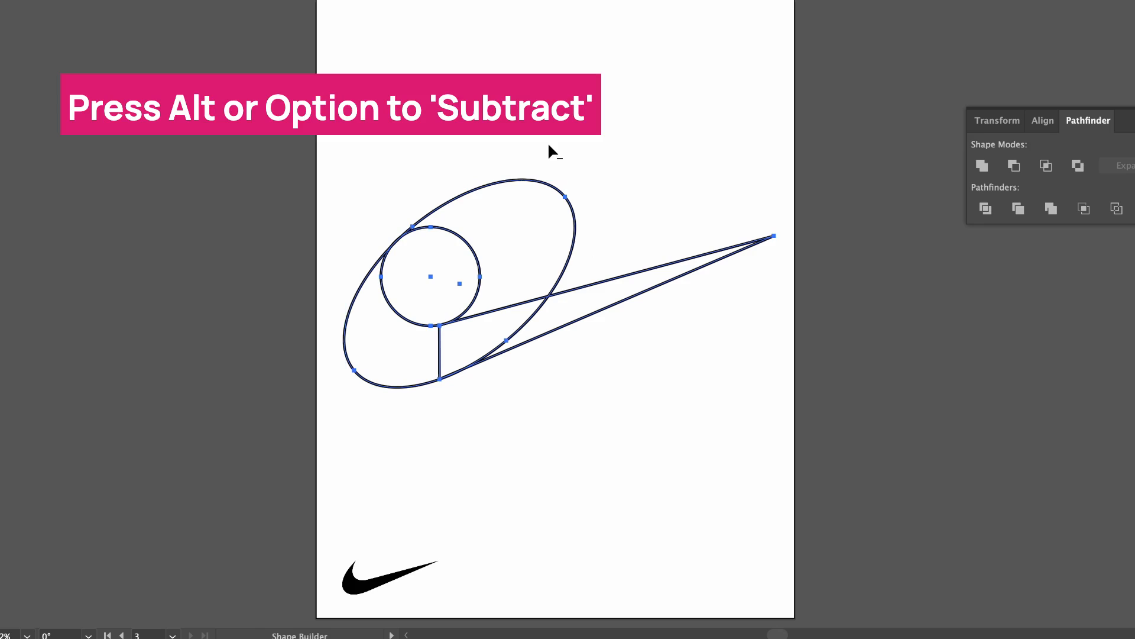
drag(537, 185, 451, 281)
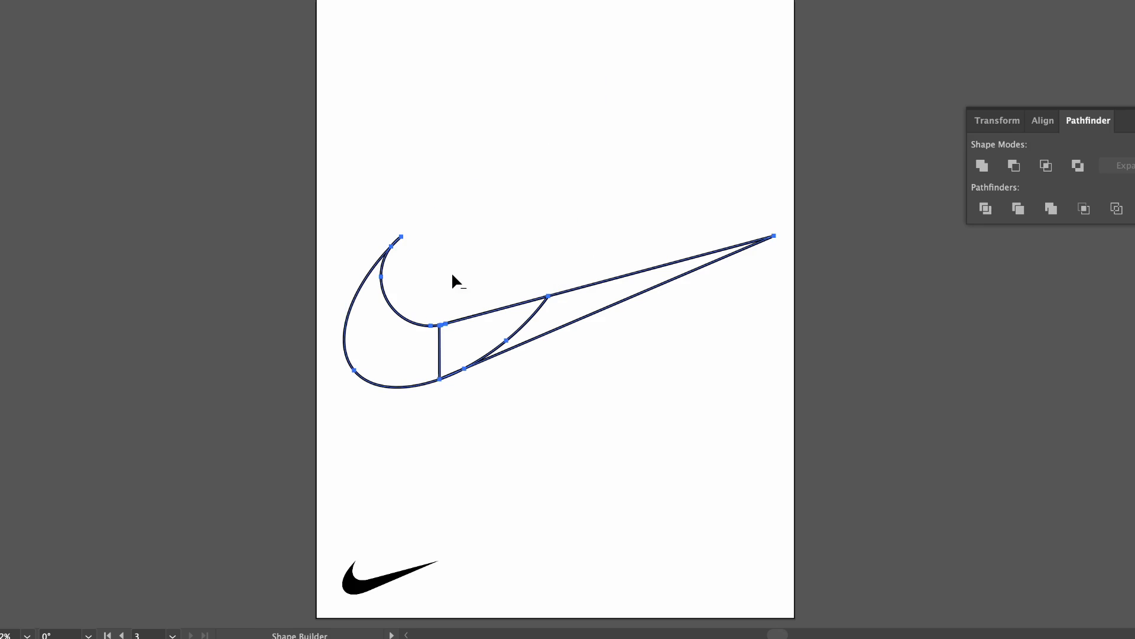
mouse_move(384, 323)
mouse_down()
mouse_move(413, 348)
mouse_move(494, 318)
mouse_move(580, 312)
mouse_up()
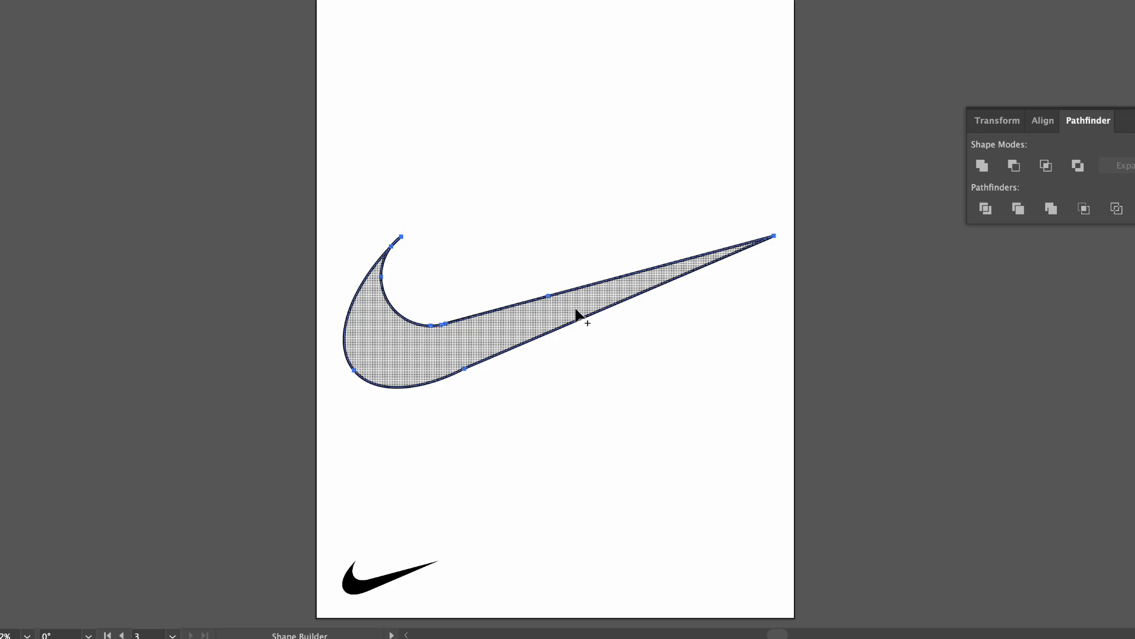
key(v)
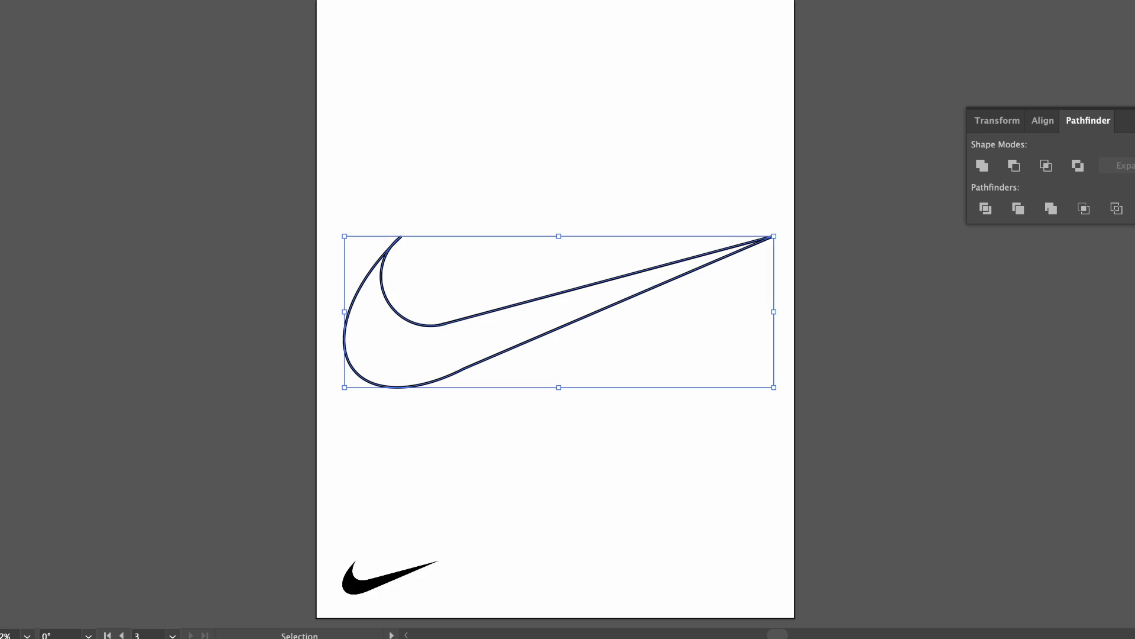